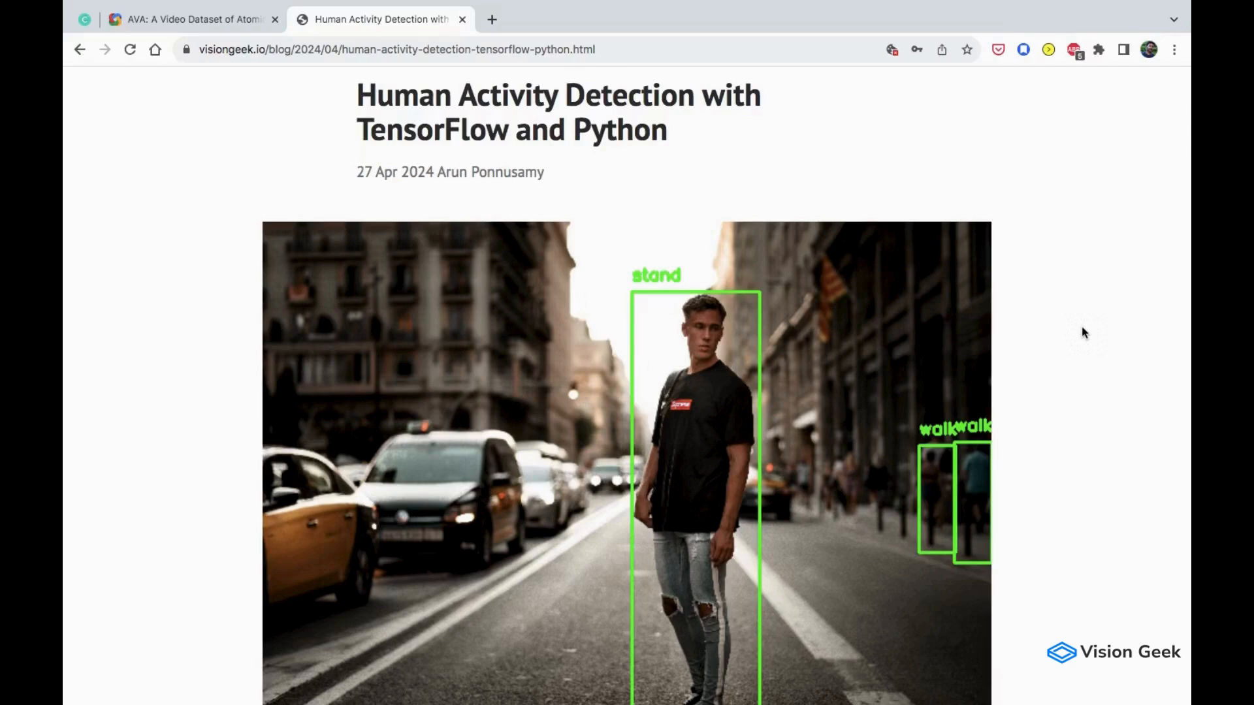
scroll(1082, 327, "down", 3)
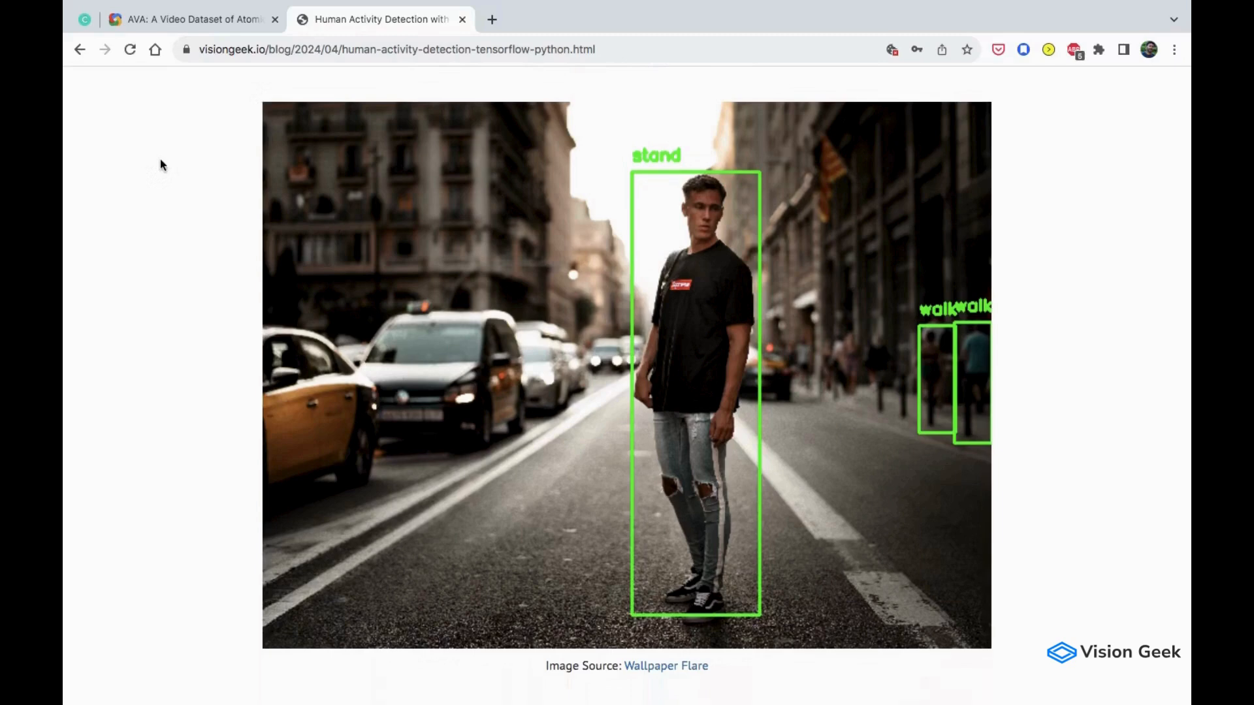
Step: Switch to the AVA video dataset page and read its annotation dataset descriptions
left_click(167, 21)
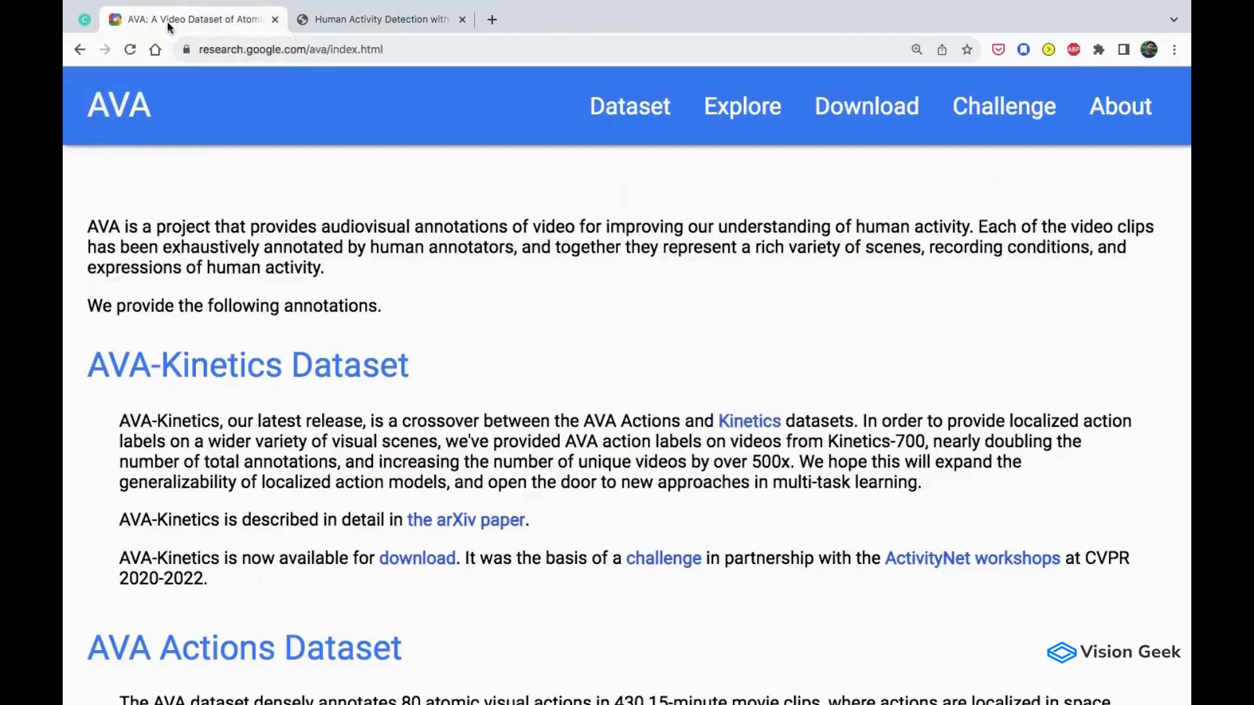
scroll(192, 193, "down", 1)
scroll(192, 193, "down", 2)
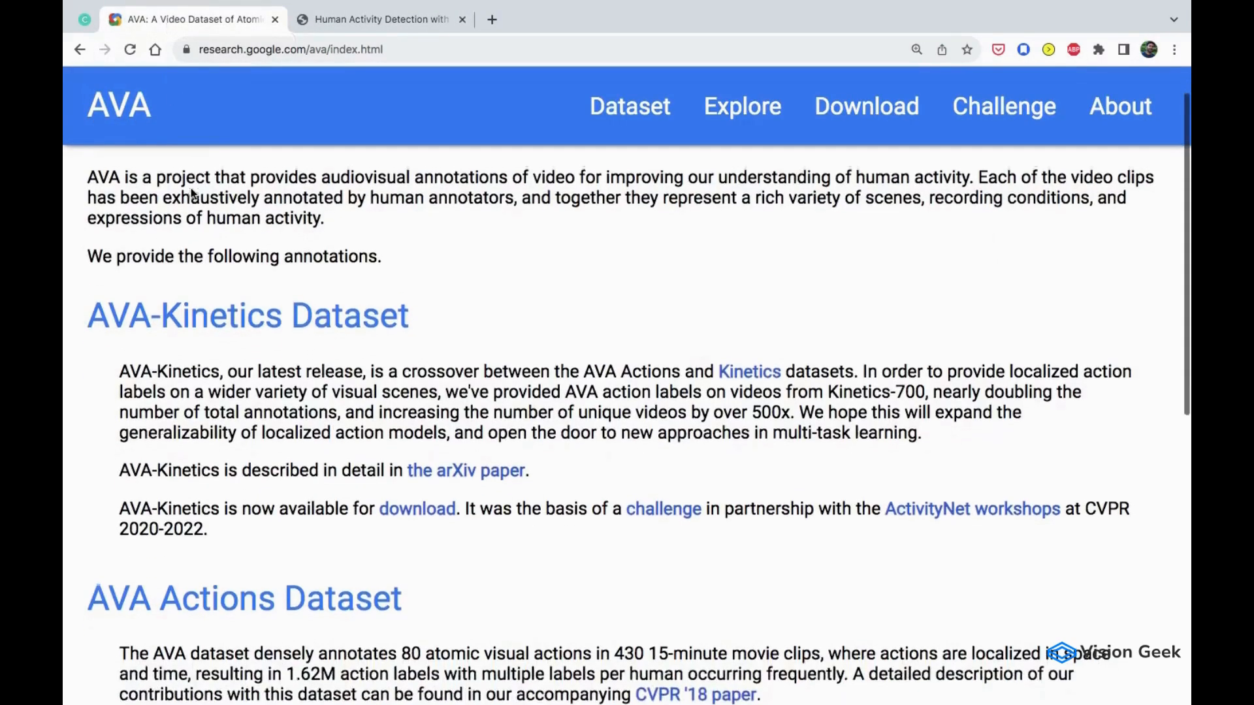
scroll(192, 193, "down", 2)
scroll(192, 194, "down", 1)
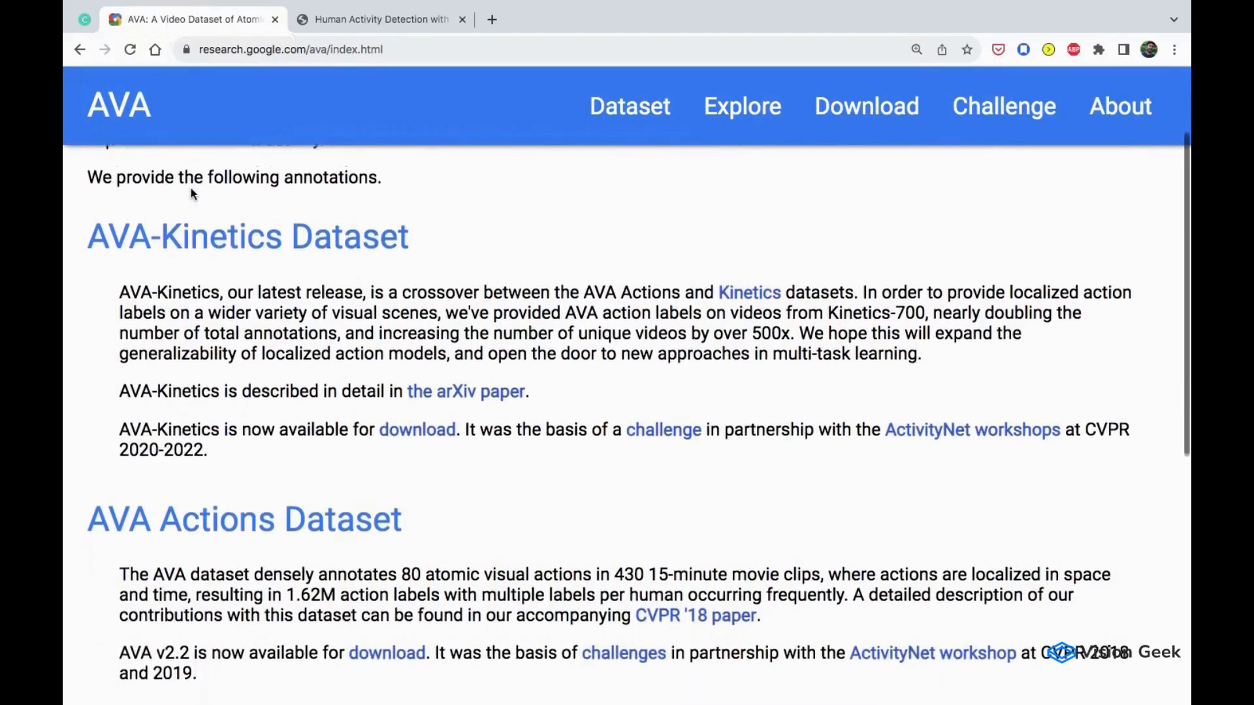
scroll(192, 193, "down", 1)
scroll(192, 193, "down", 1)
scroll(192, 194, "down", 1)
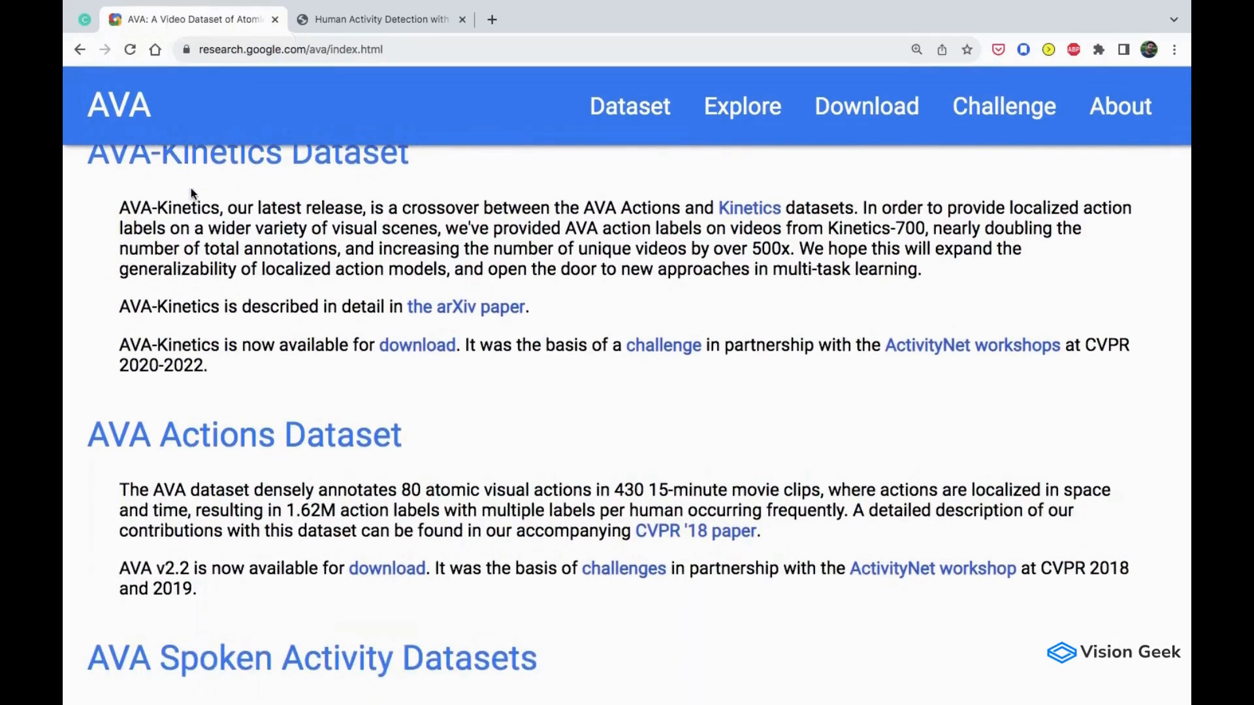
scroll(192, 193, "down", 1)
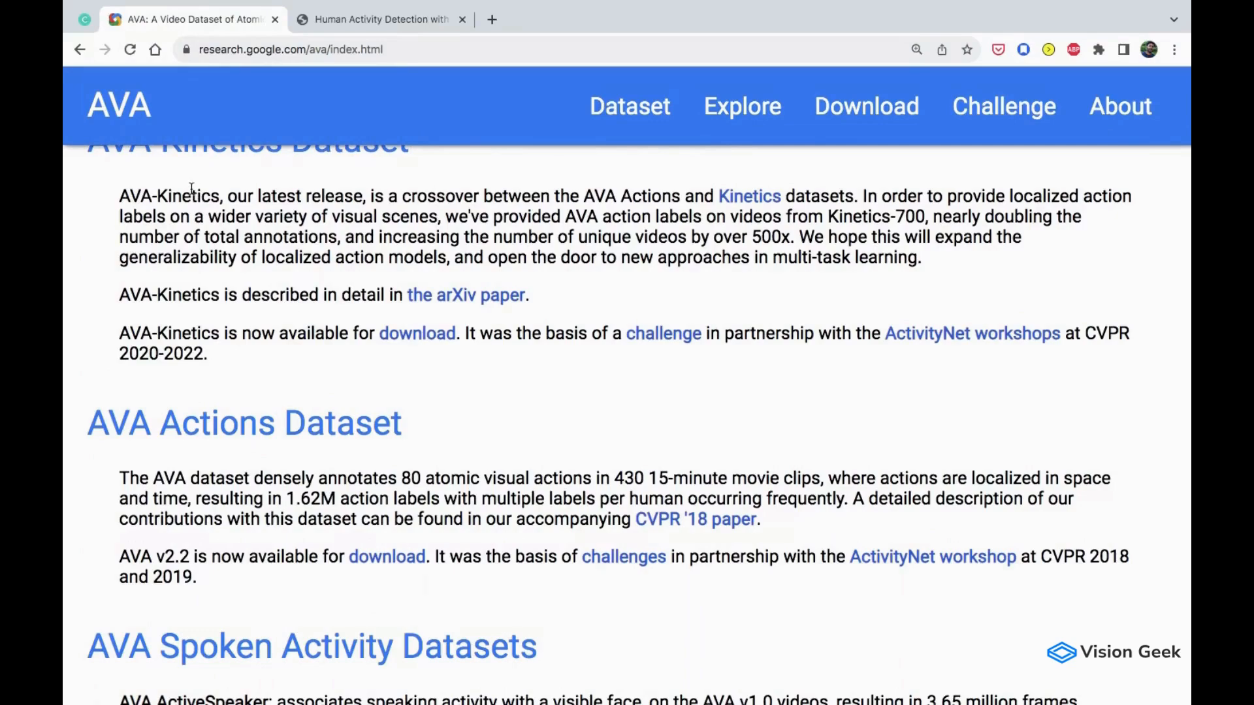
Step: View the action names in labels.txt from the project folder, then return to the folder window
key("ctrl+Right")
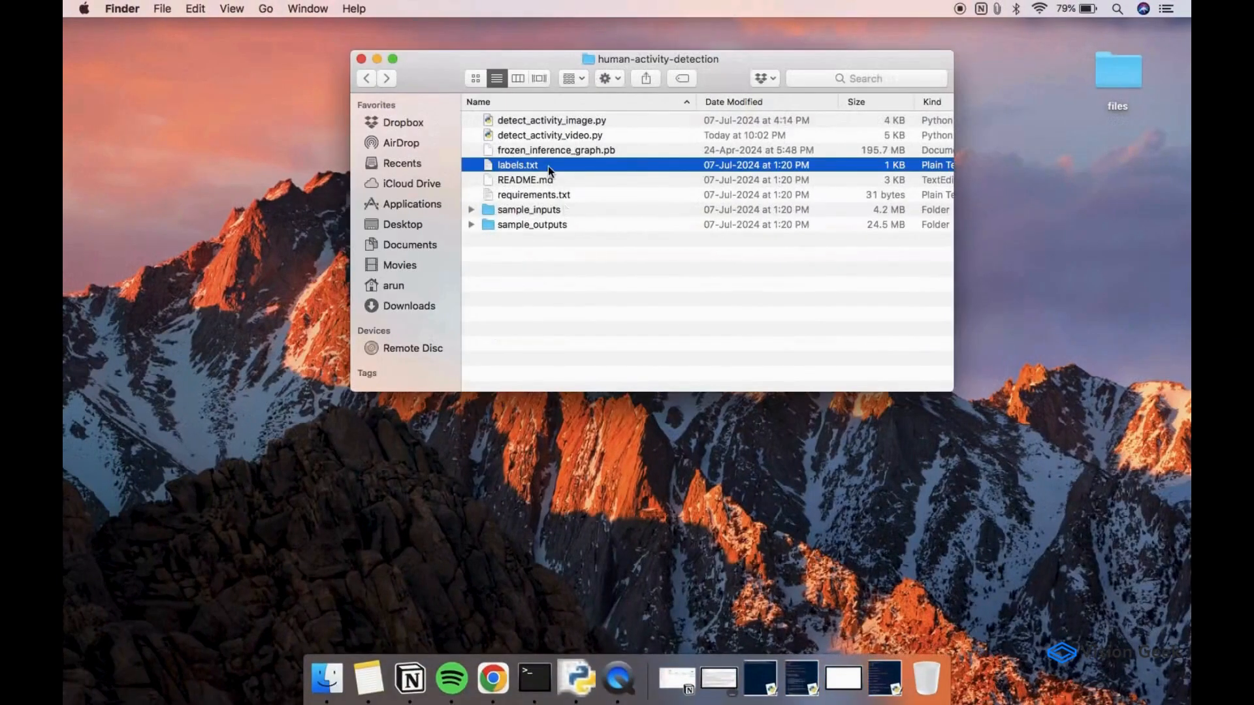
double_click(548, 166)
scroll(526, 196, "down", 1)
scroll(526, 196, "down", 5)
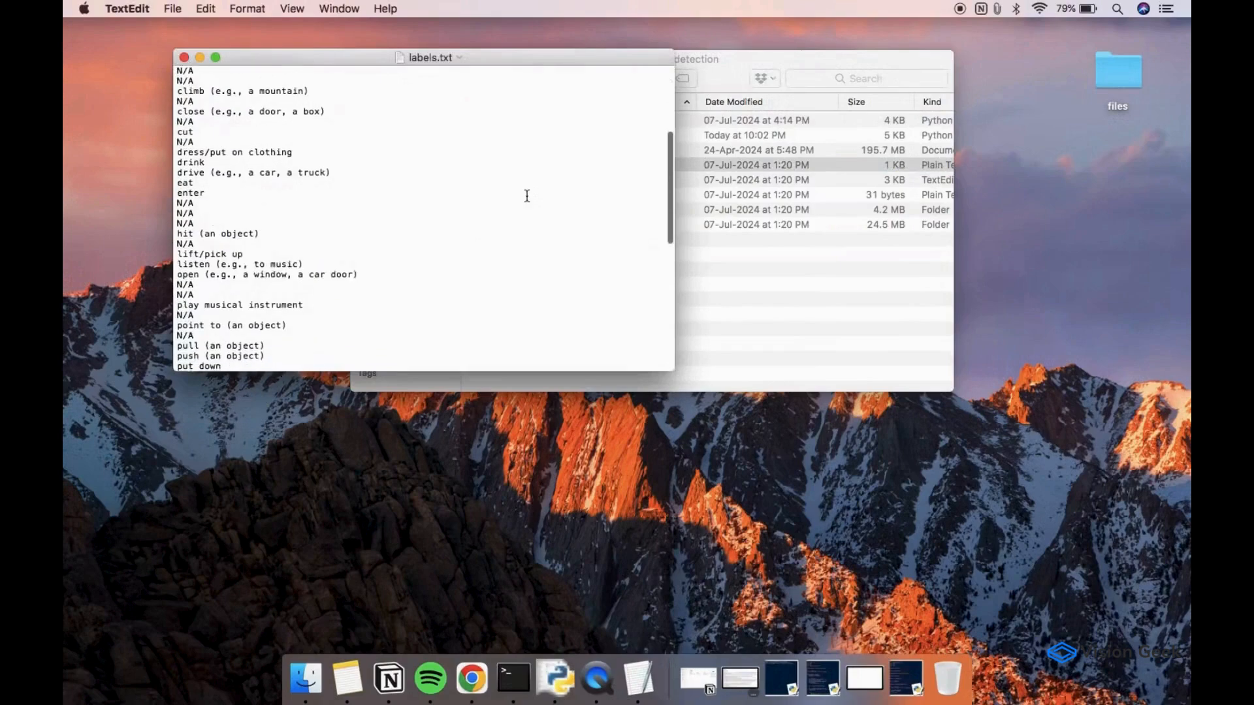
scroll(527, 197, "down", 5)
scroll(526, 196, "down", 5)
scroll(526, 197, "down", 3)
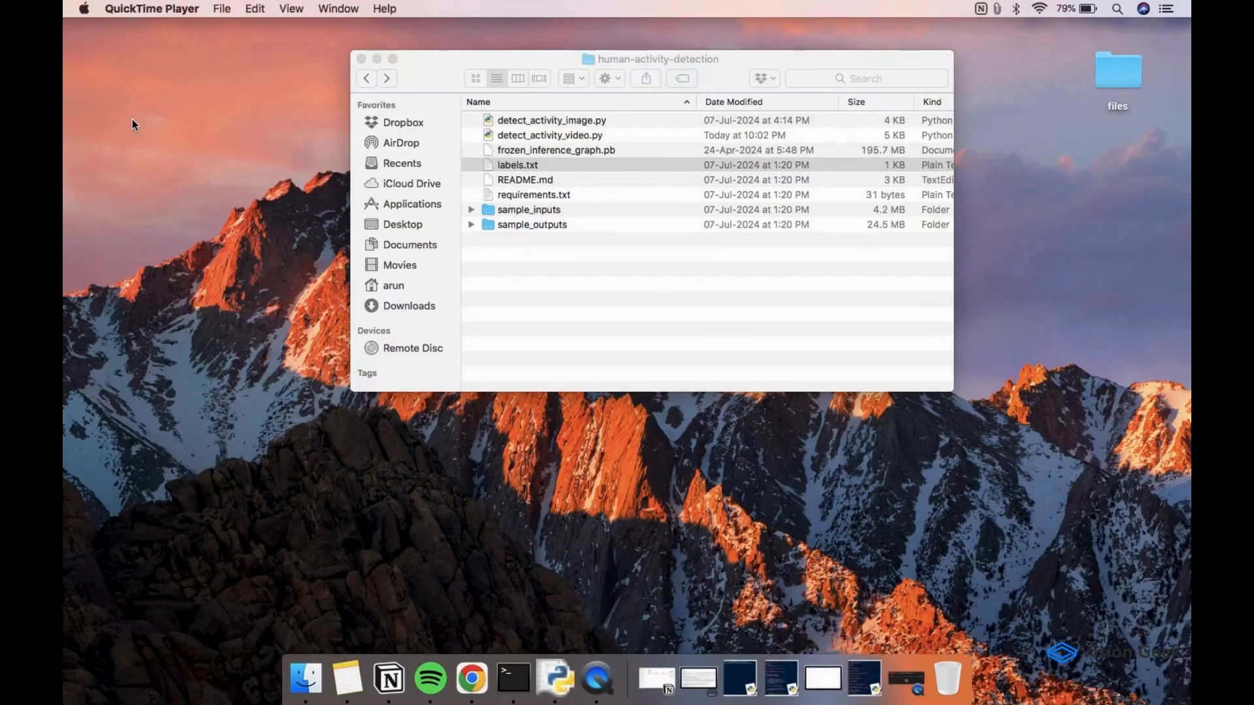
left_click(608, 305)
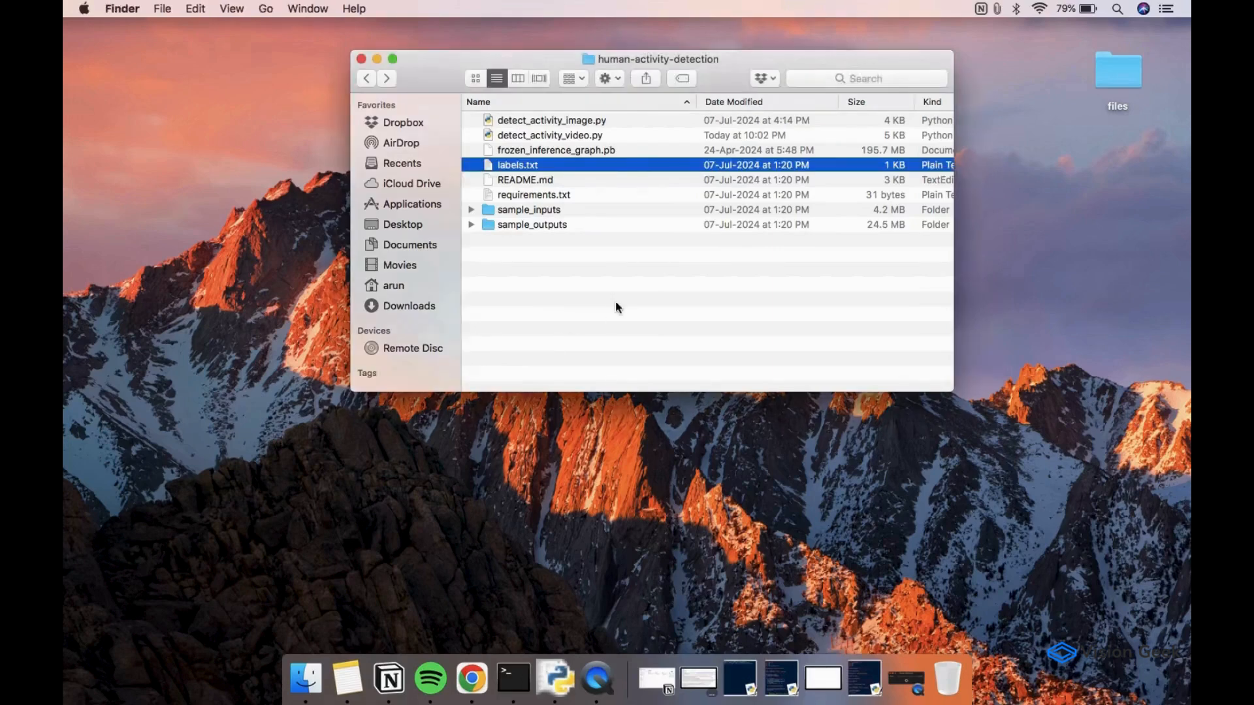
Step: Open detect_activity_image.py in IDLE, check numpy, opencv-python and tensorflow in requirements.txt, then close it
double_click(566, 120)
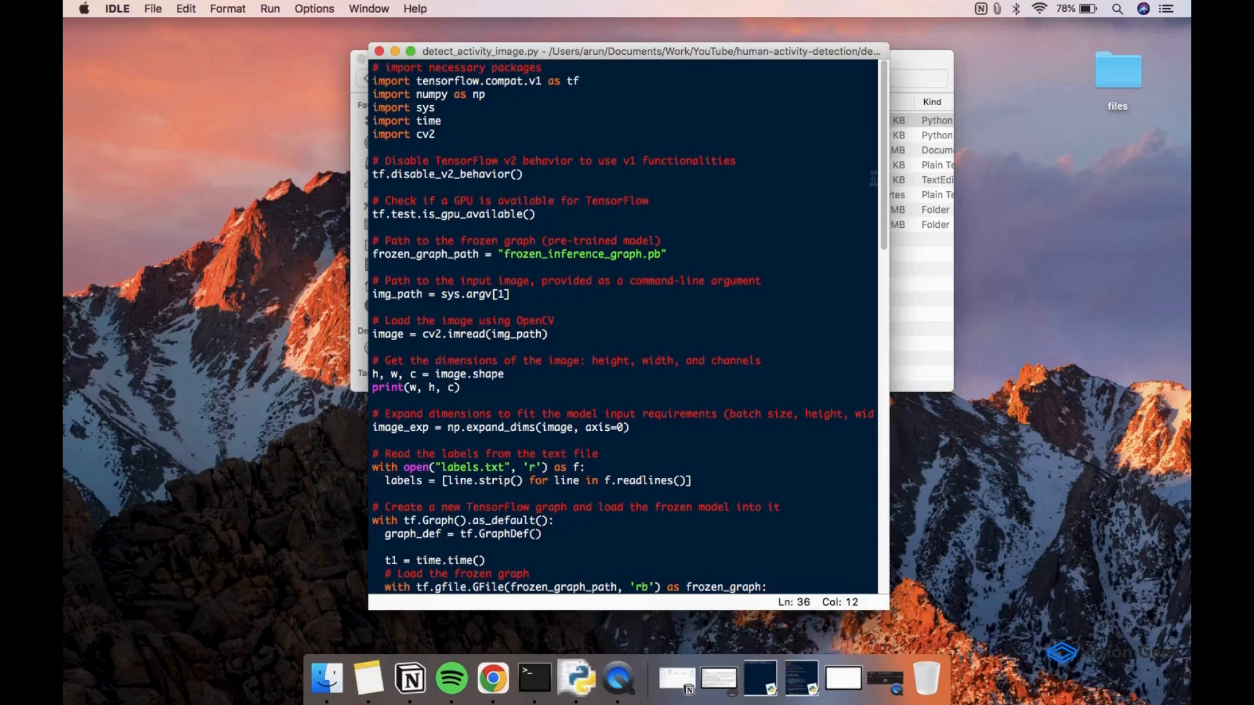
left_click(919, 268)
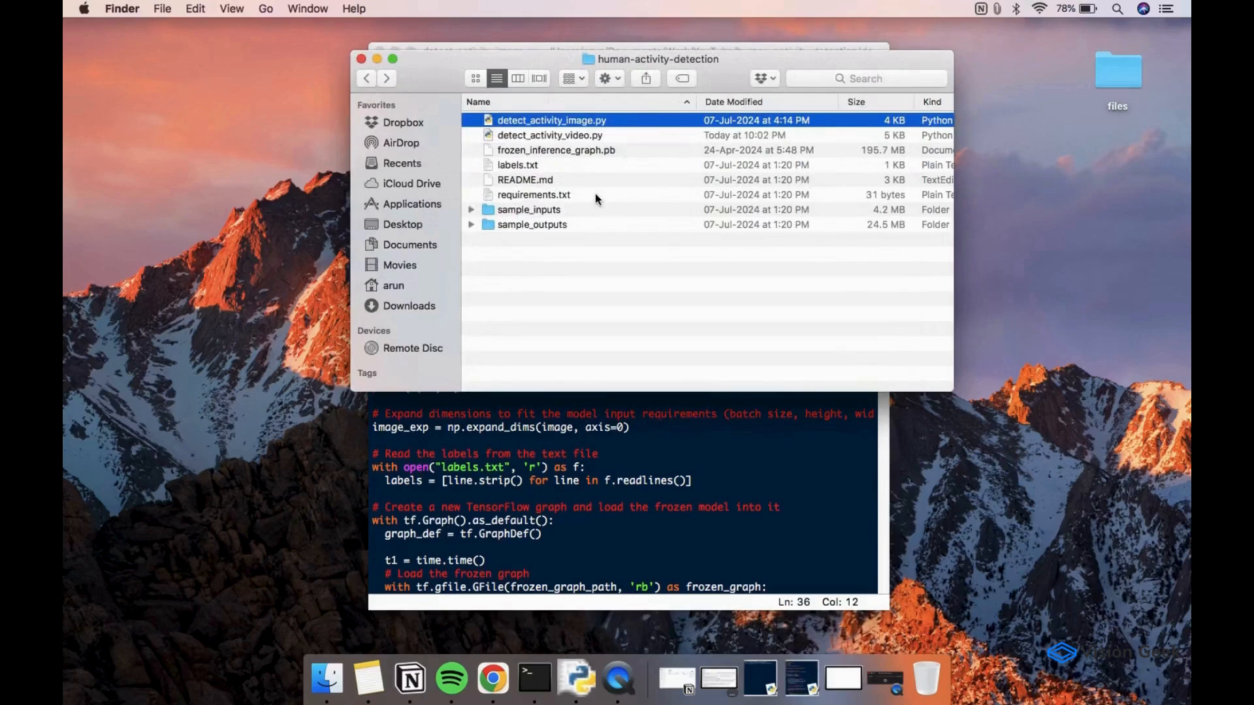
double_click(595, 193)
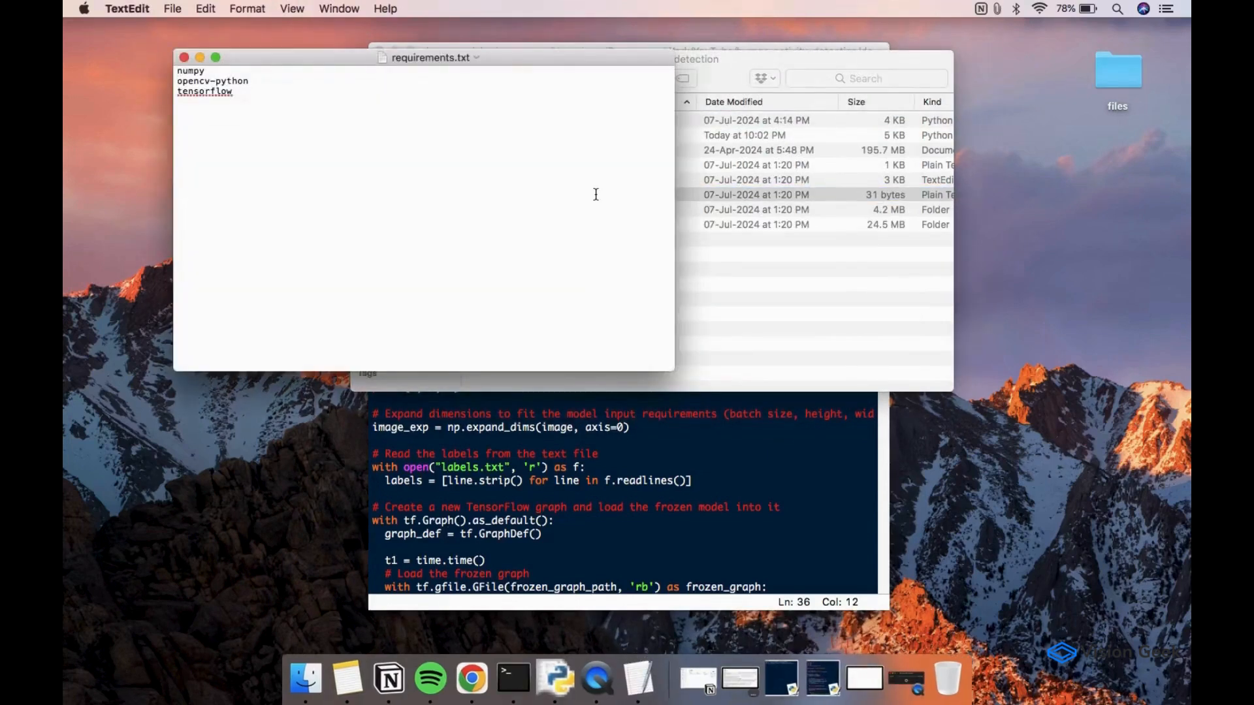
left_click(184, 57)
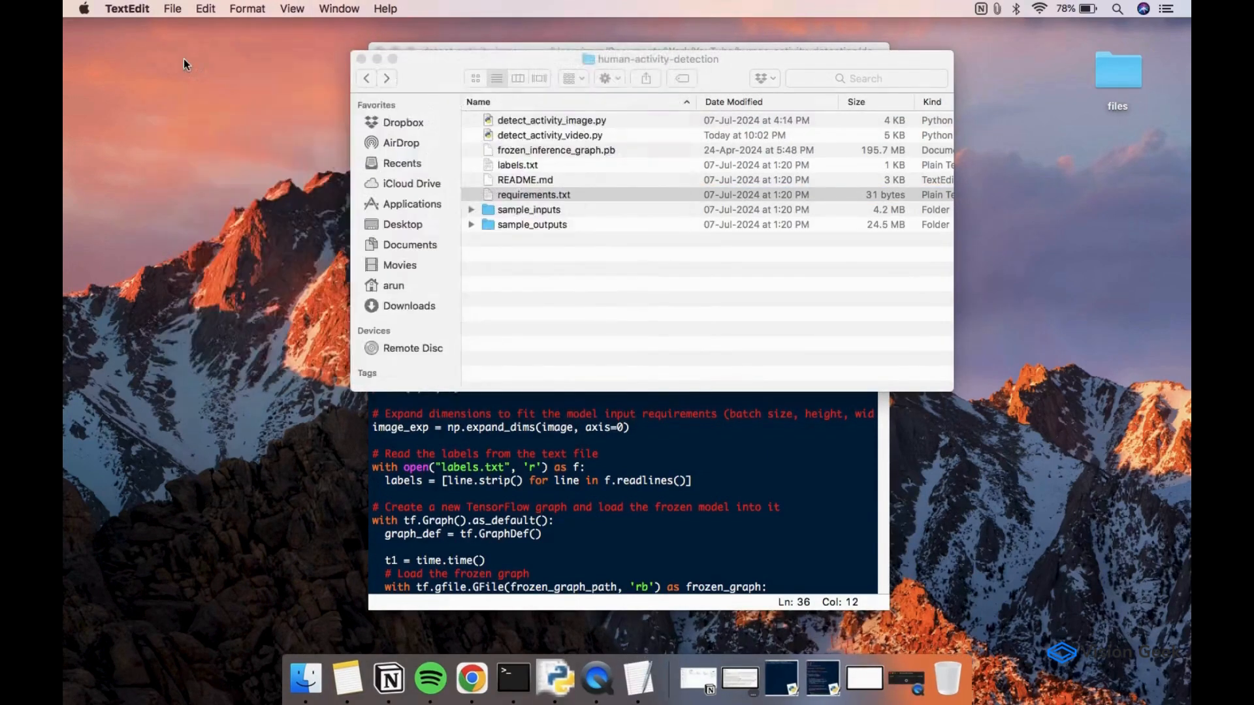
left_click(544, 434)
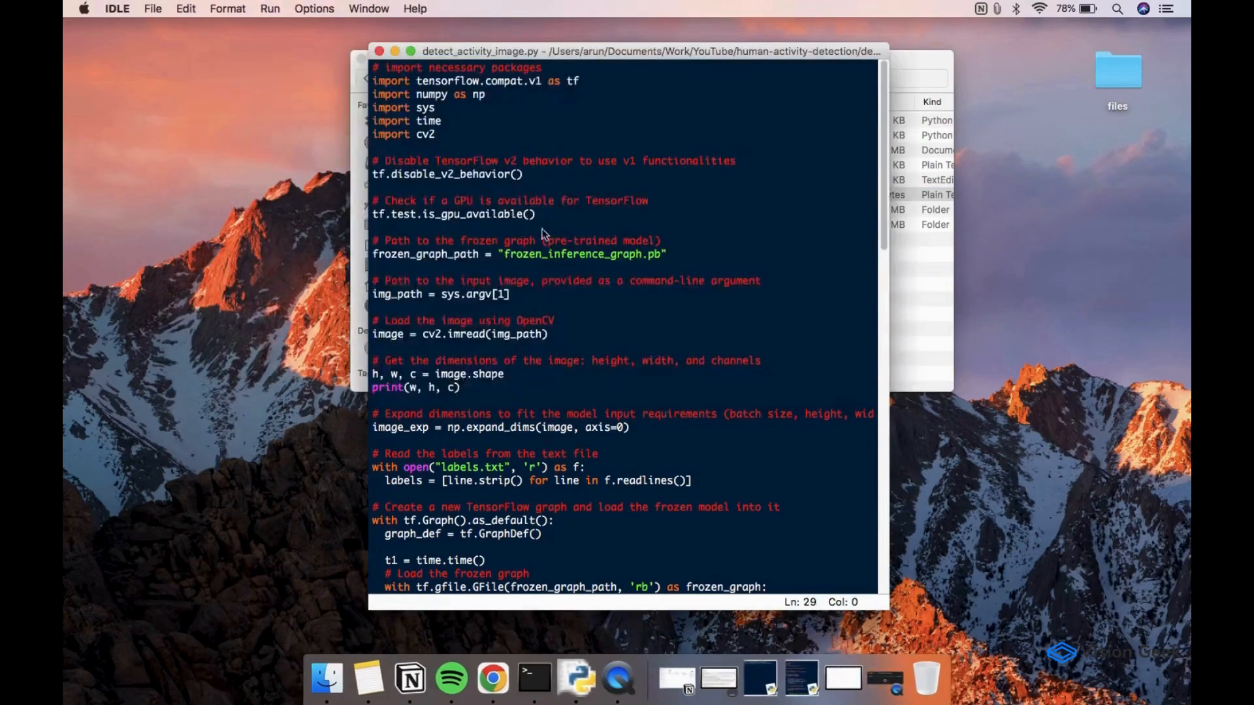
left_click(534, 175)
left_click(627, 257)
left_click(551, 338)
scroll(853, 293, "down", 5)
scroll(853, 293, "down", 5)
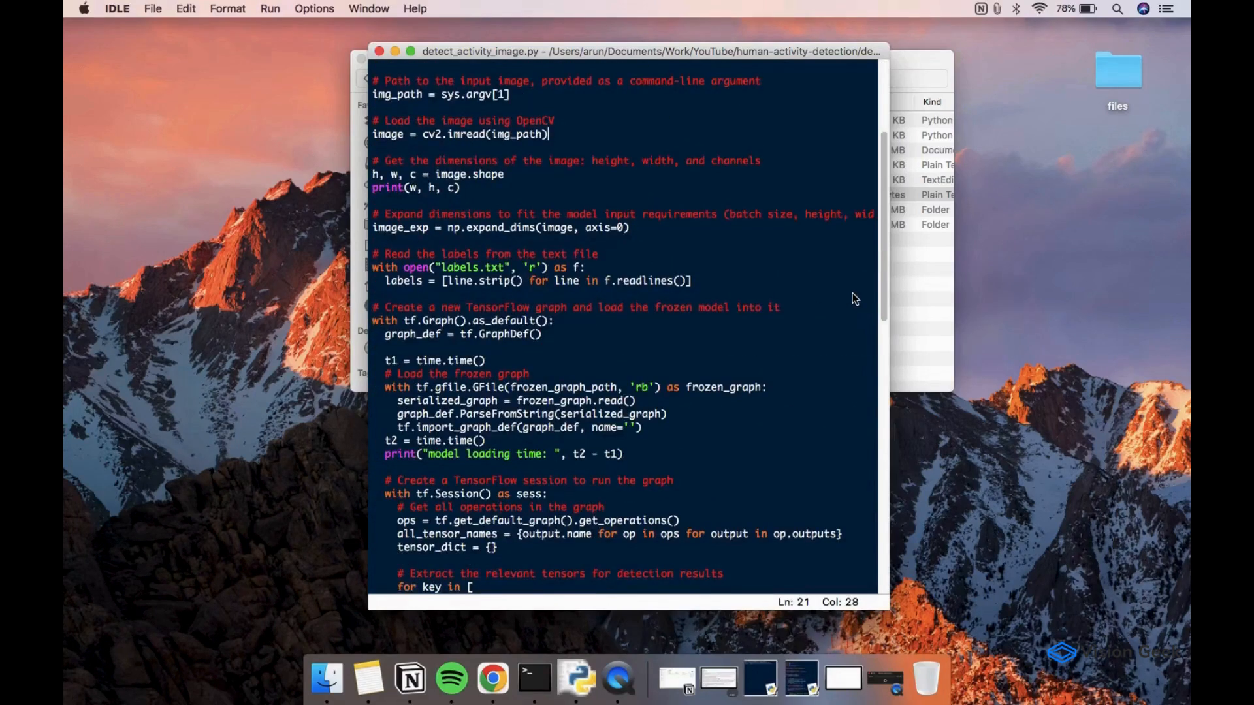
left_click(720, 281)
left_click(491, 393)
scroll(689, 374, "down", 2)
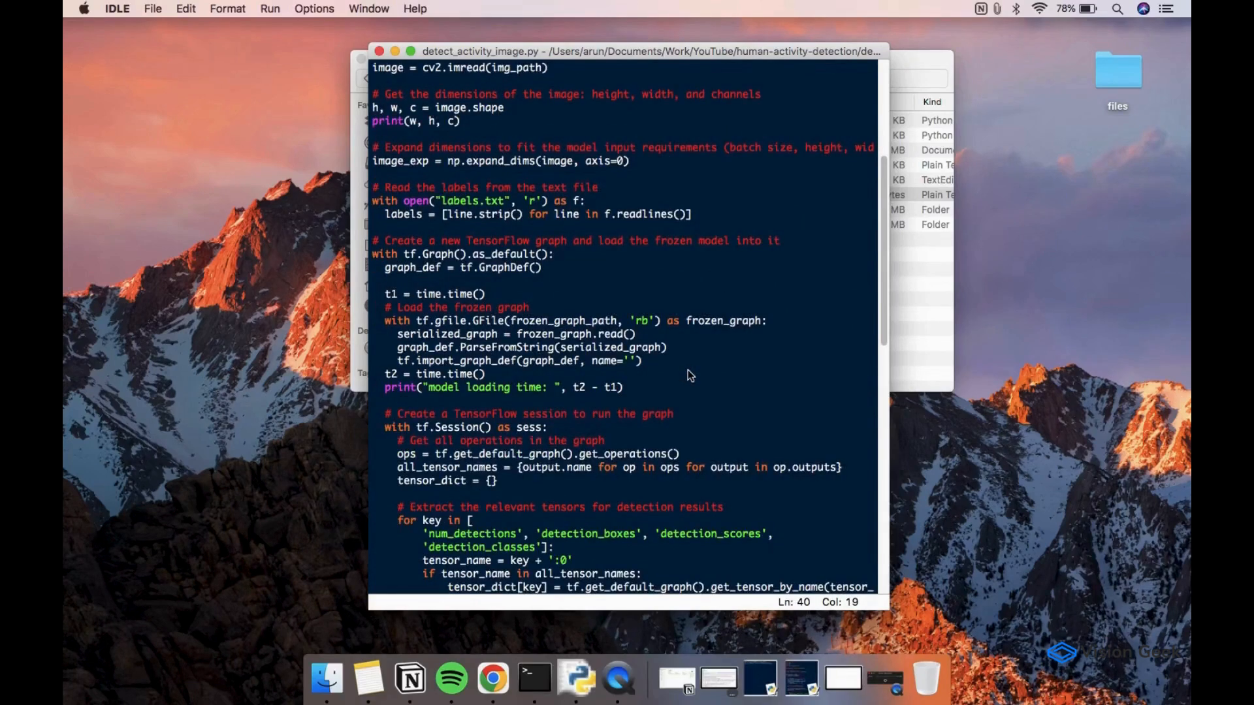
scroll(688, 373, "down", 3)
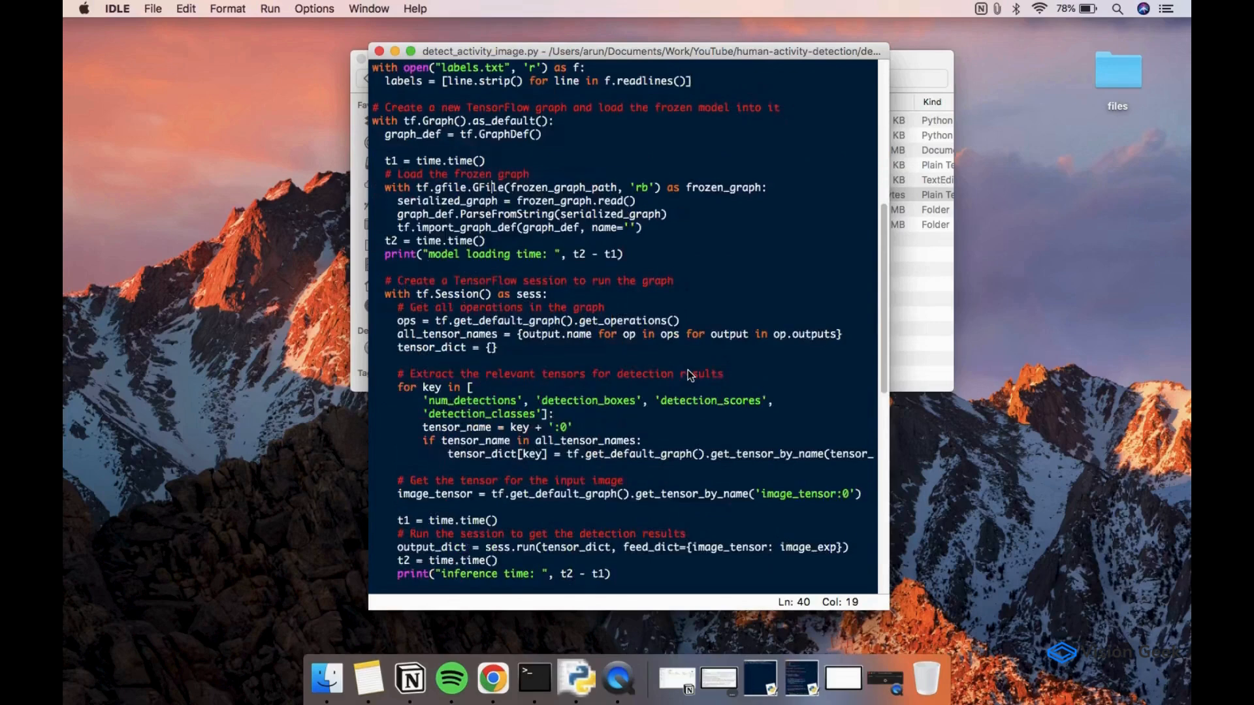
scroll(689, 373, "down", 3)
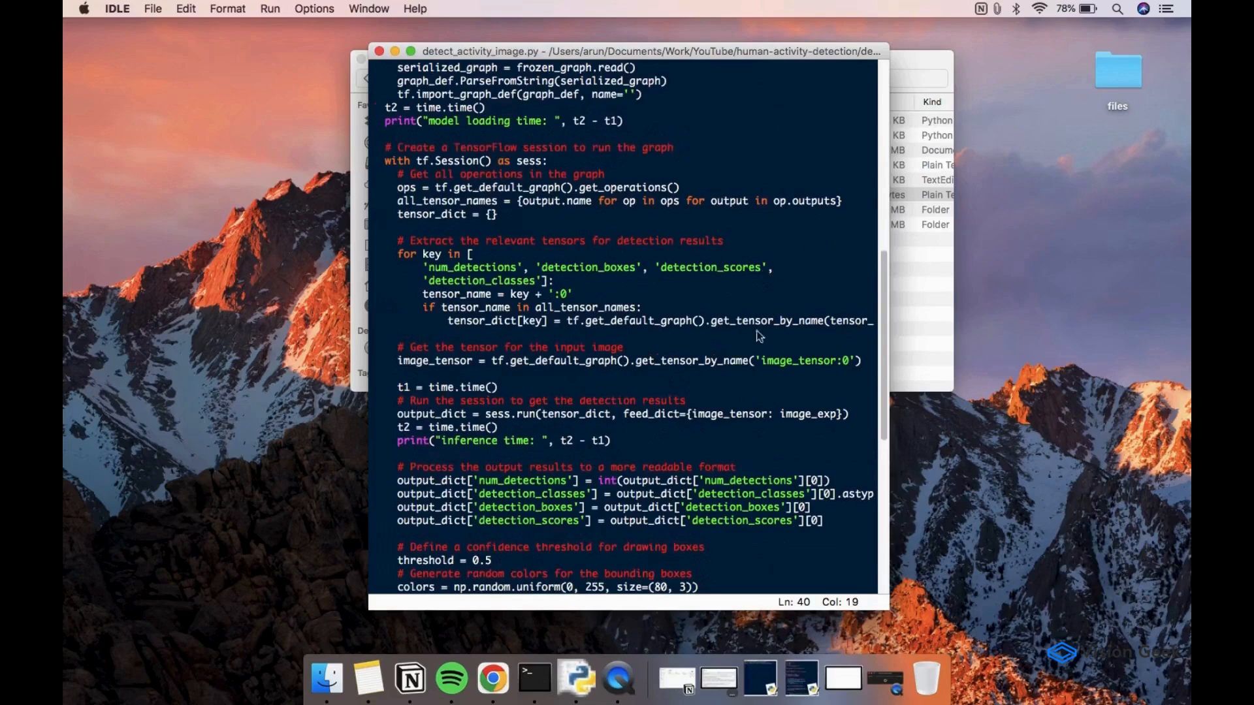
left_click(653, 416)
scroll(779, 440, "down", 5)
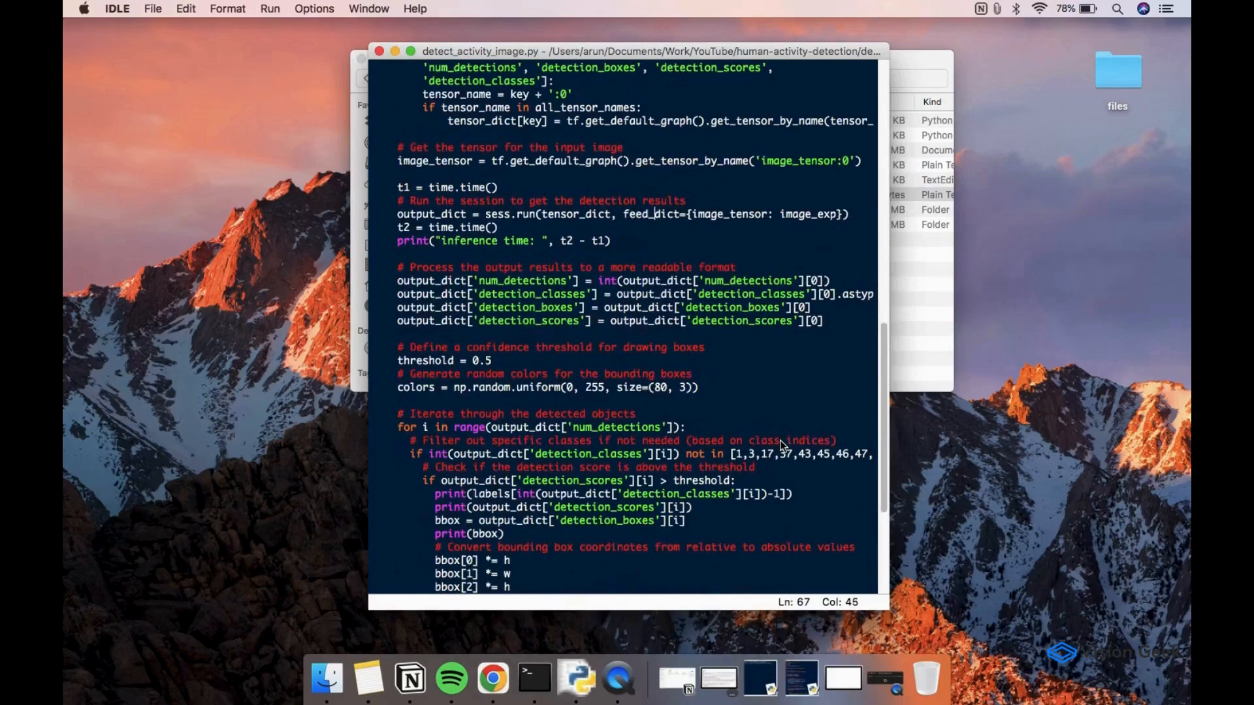
left_click(838, 287)
scroll(841, 366, "down", 5)
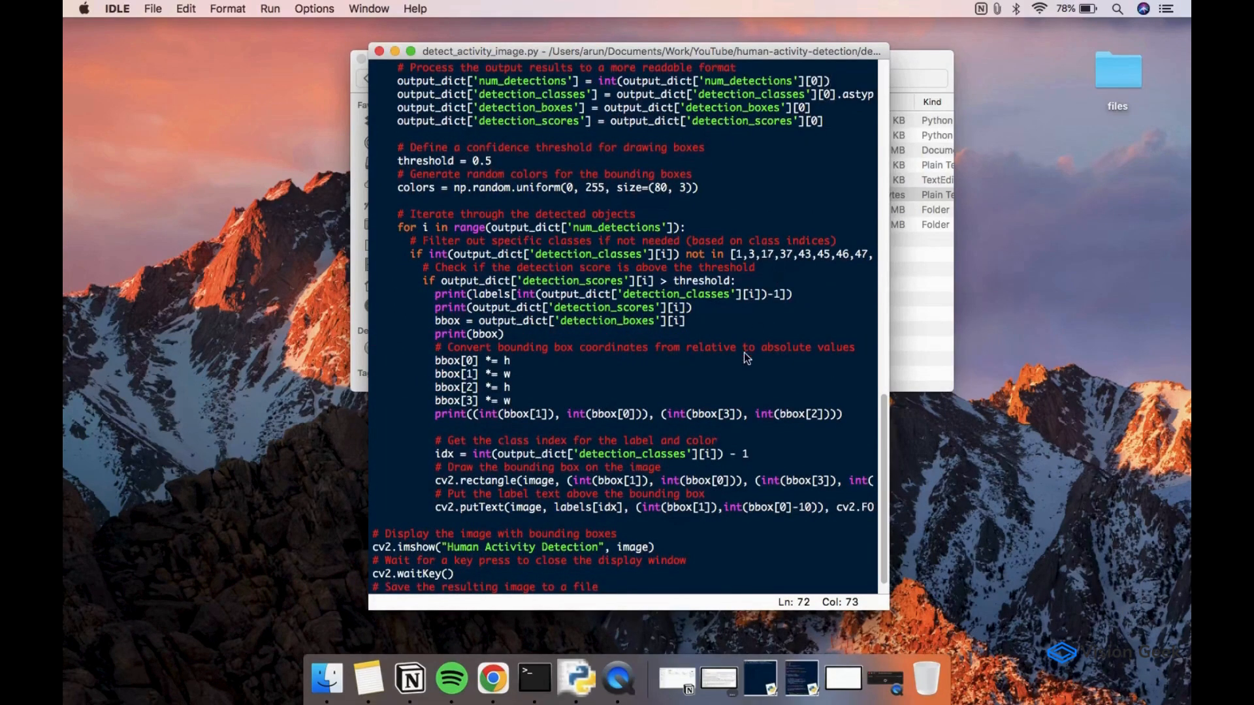
left_click(771, 474)
left_click(532, 389)
scroll(557, 410, "down", 2)
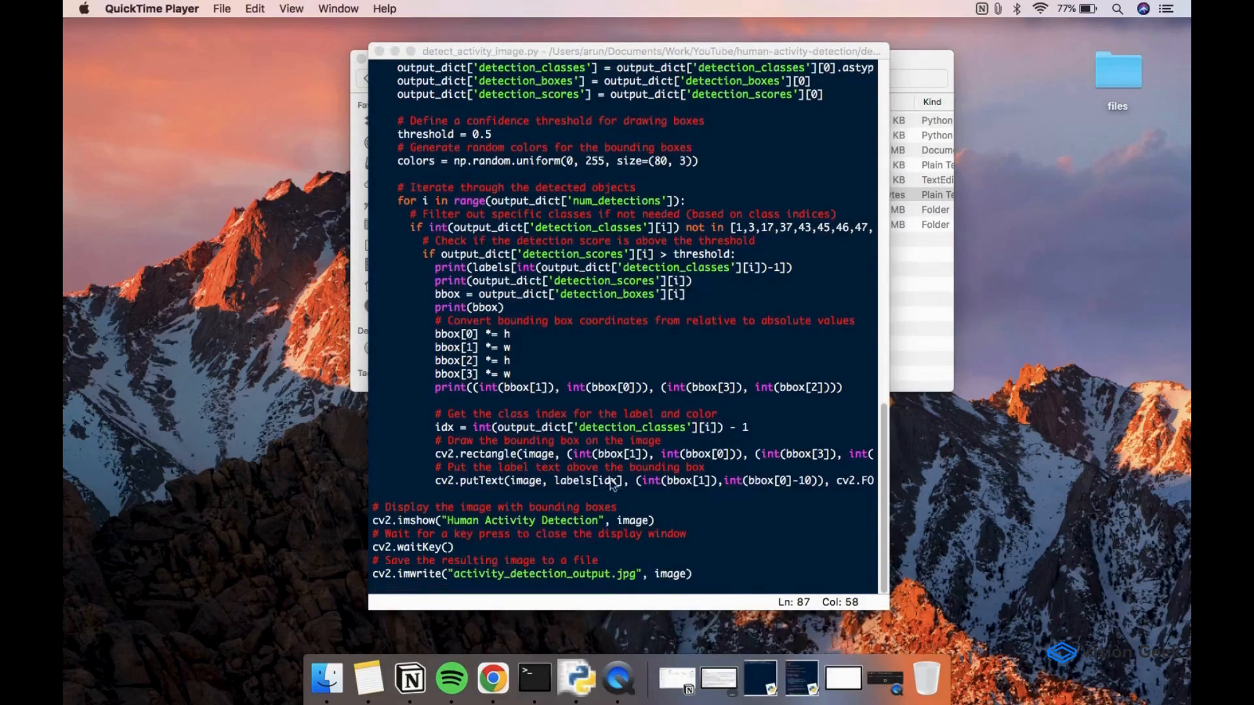
left_click(657, 516)
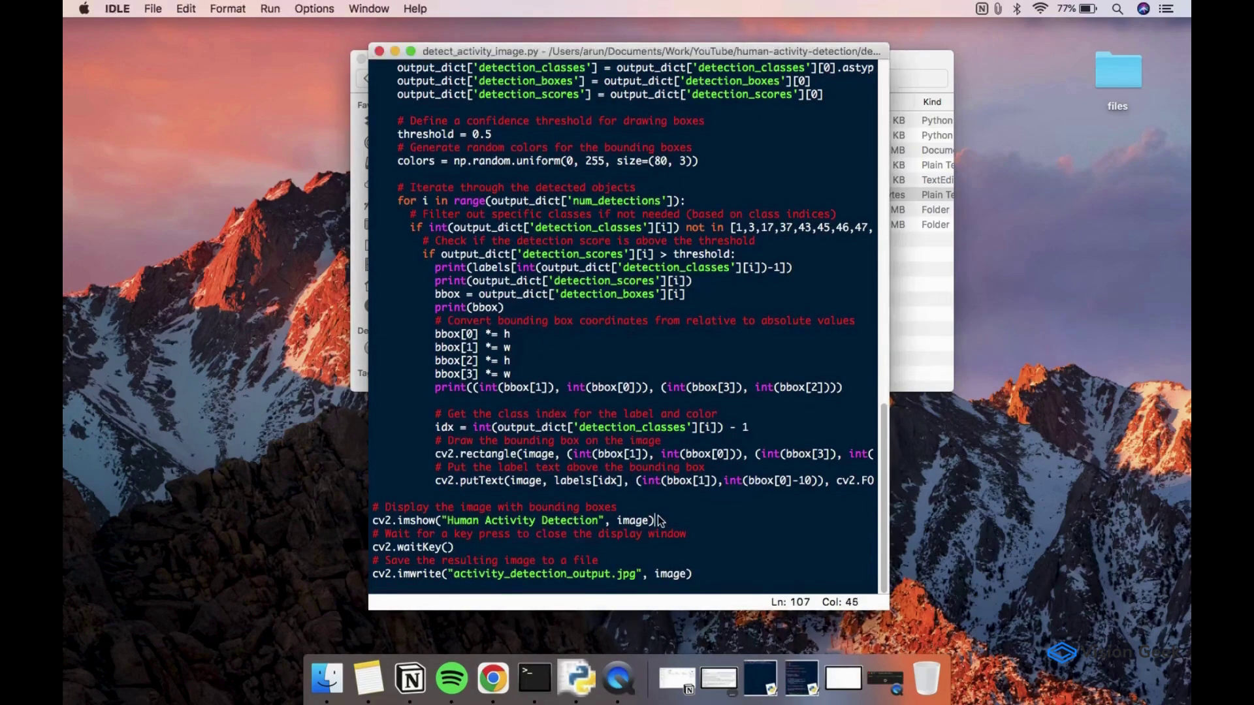
left_click(707, 577)
key("super+Tab")
Step: Run python detect_activity_image.py on sample_inputs/input_image2.webp from Terminal
left_click(840, 682)
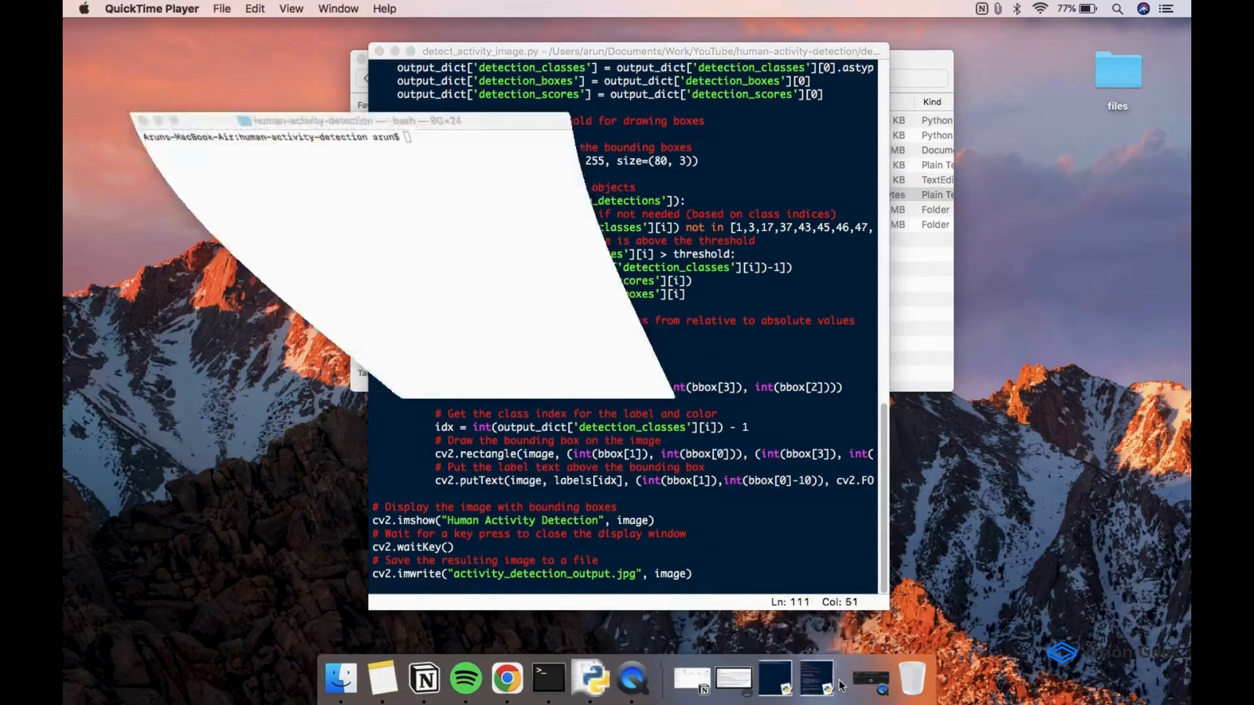
type("pyth")
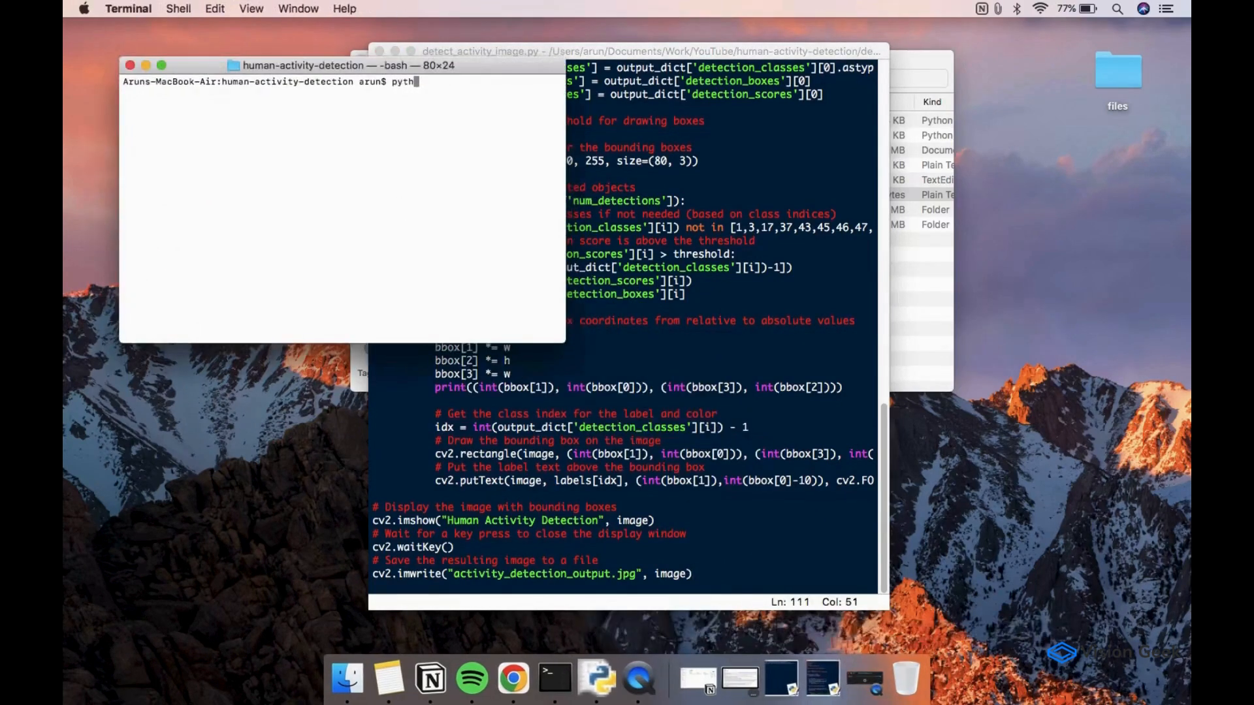
type("on detect_activity_image.py sample_i")
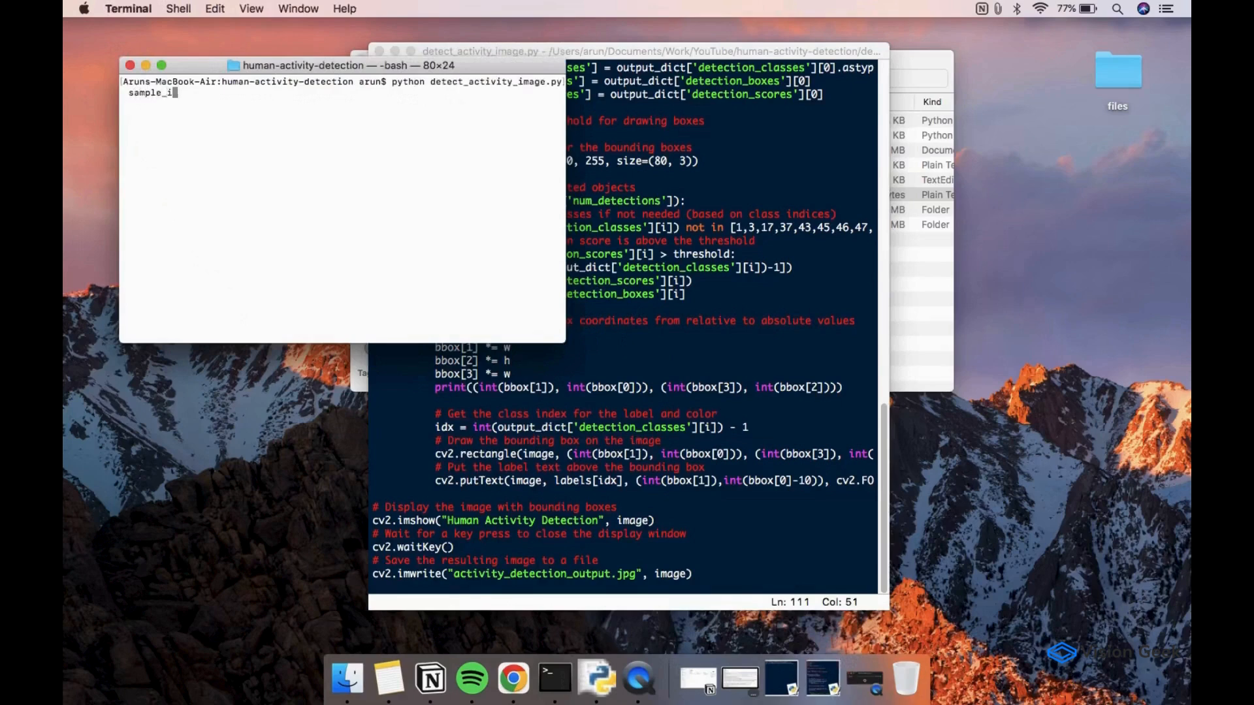
type("nputs/input_image")
key("Tab")
key("Tab")
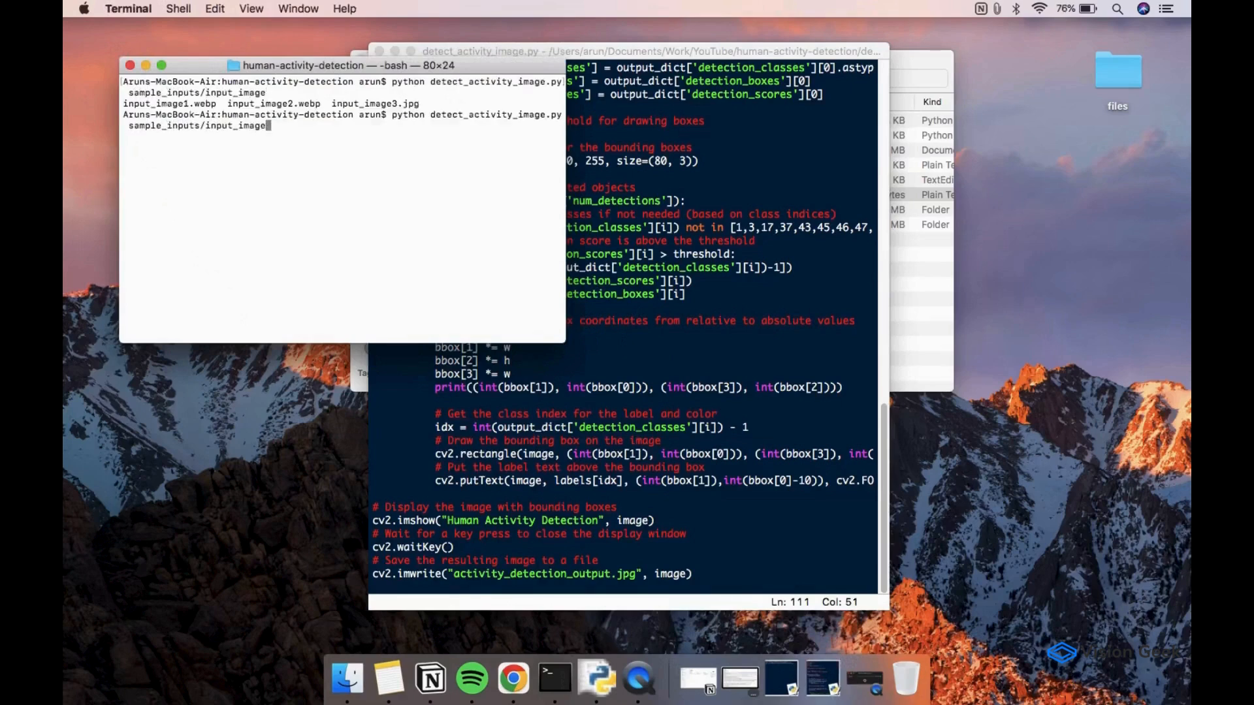
type("2")
key("Tab")
key("Return")
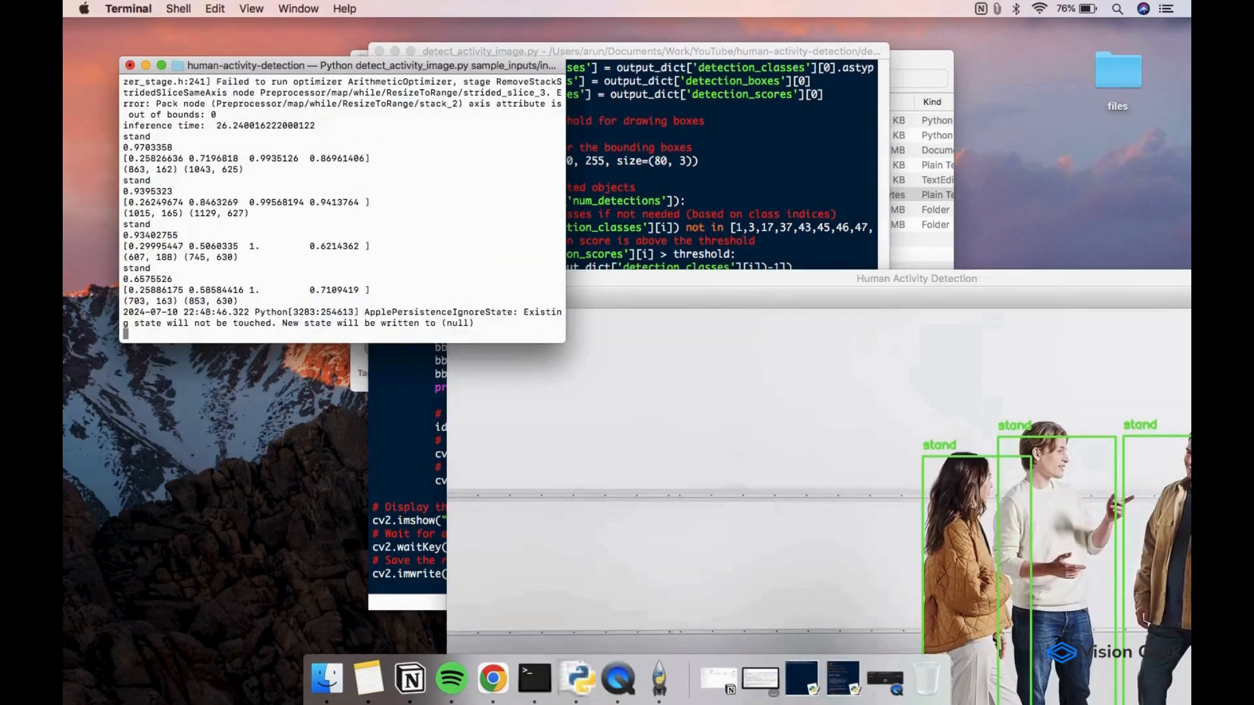
Step: Inspect the result window showing four people boxed as 'stand', then close it
left_click(655, 304)
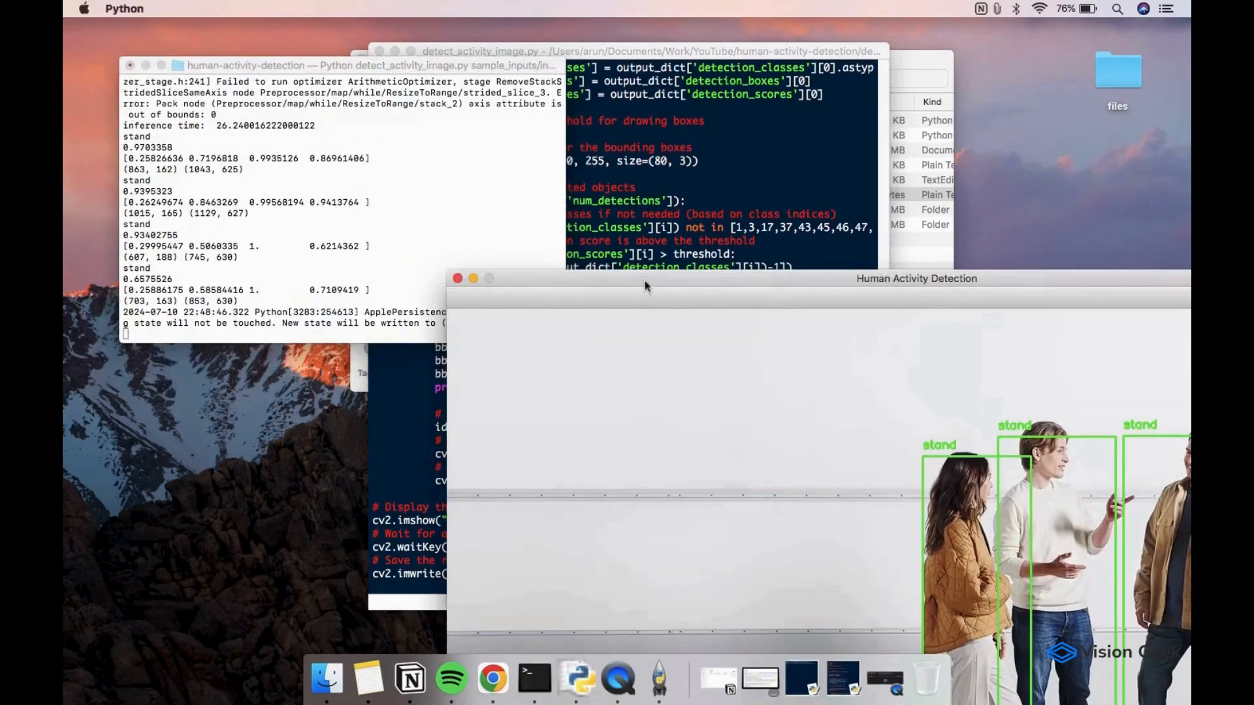
left_click_drag(646, 286, 365, 83)
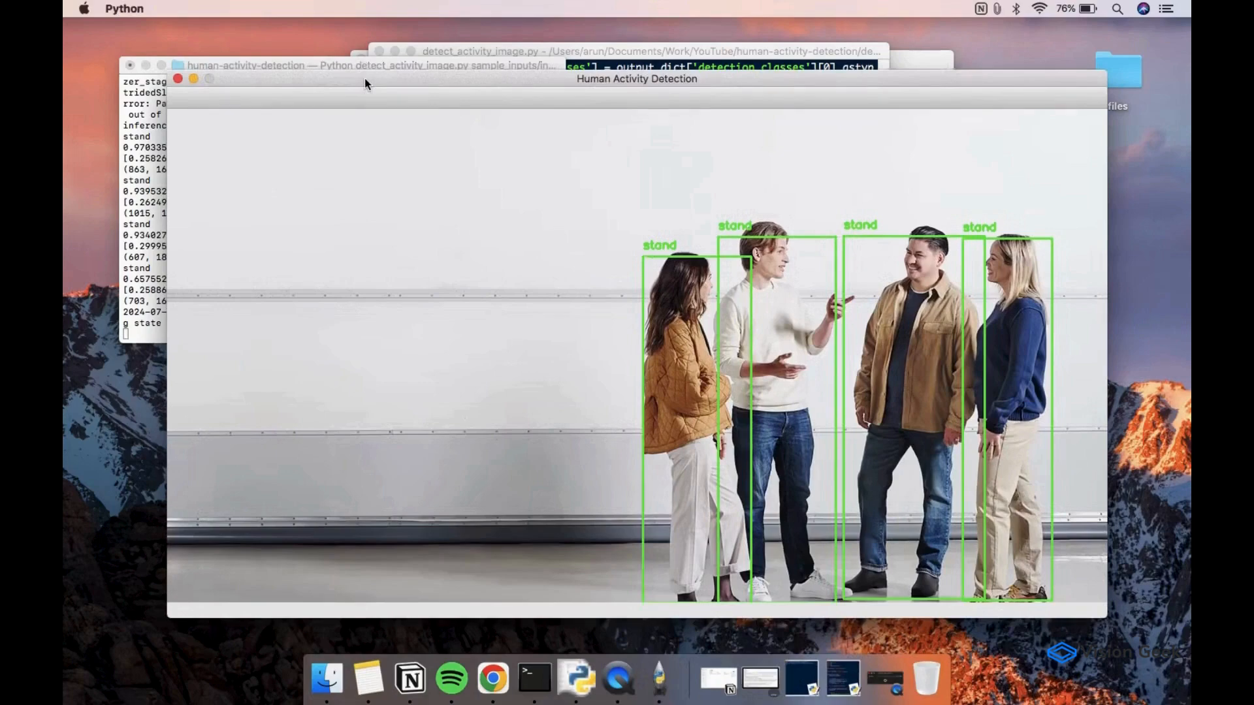
key("space")
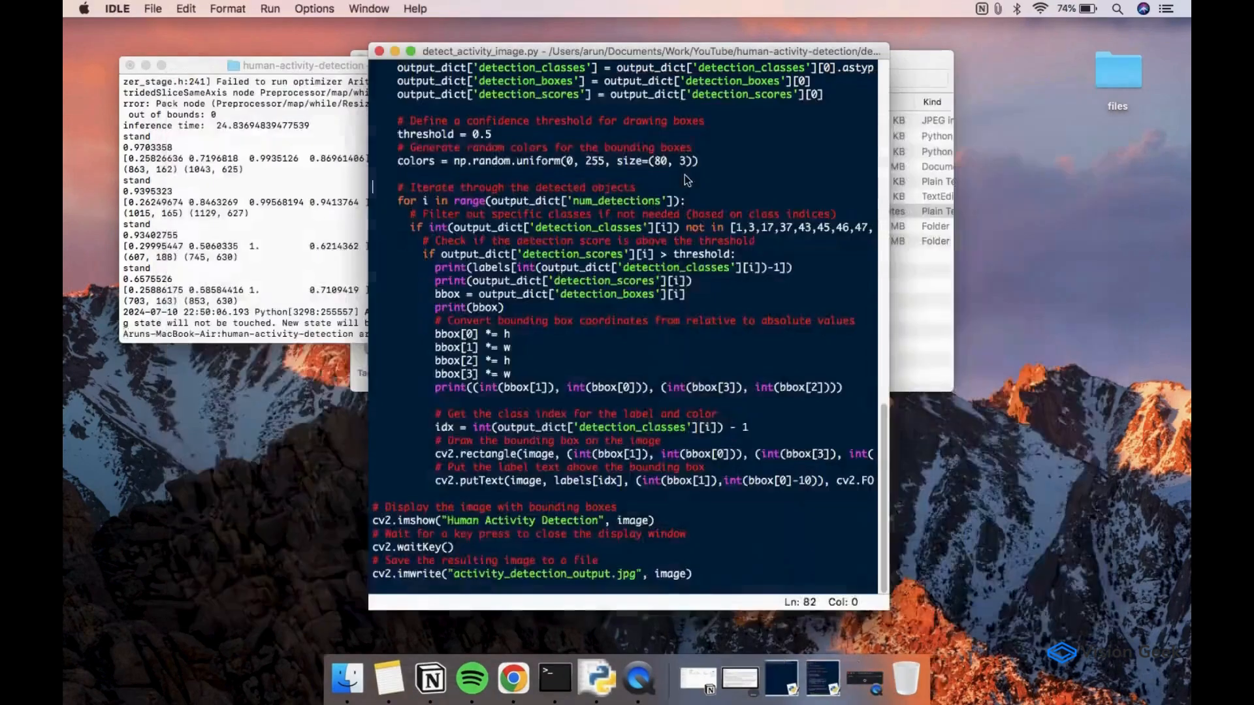
Step: Open detect_activity_video.py in IDLE and read through its detection loop, inference and frame-writing code
left_click(1050, 263)
double_click(598, 151)
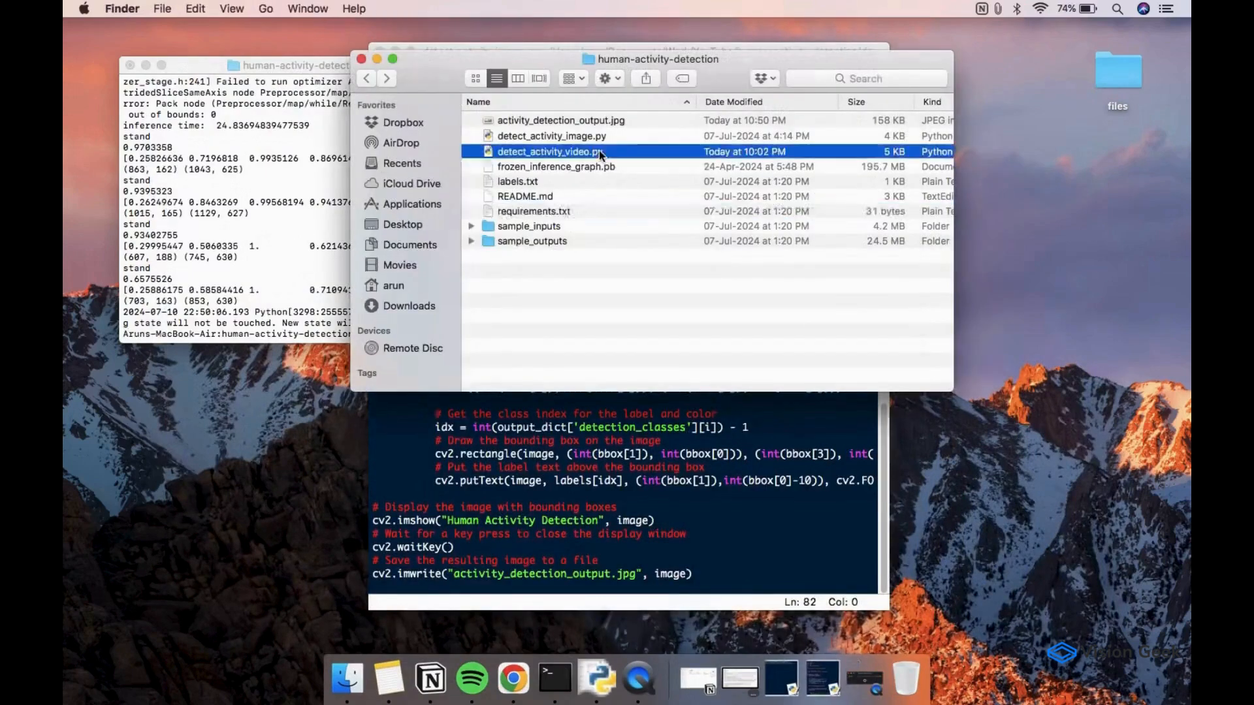
left_click_drag(725, 52, 753, 54)
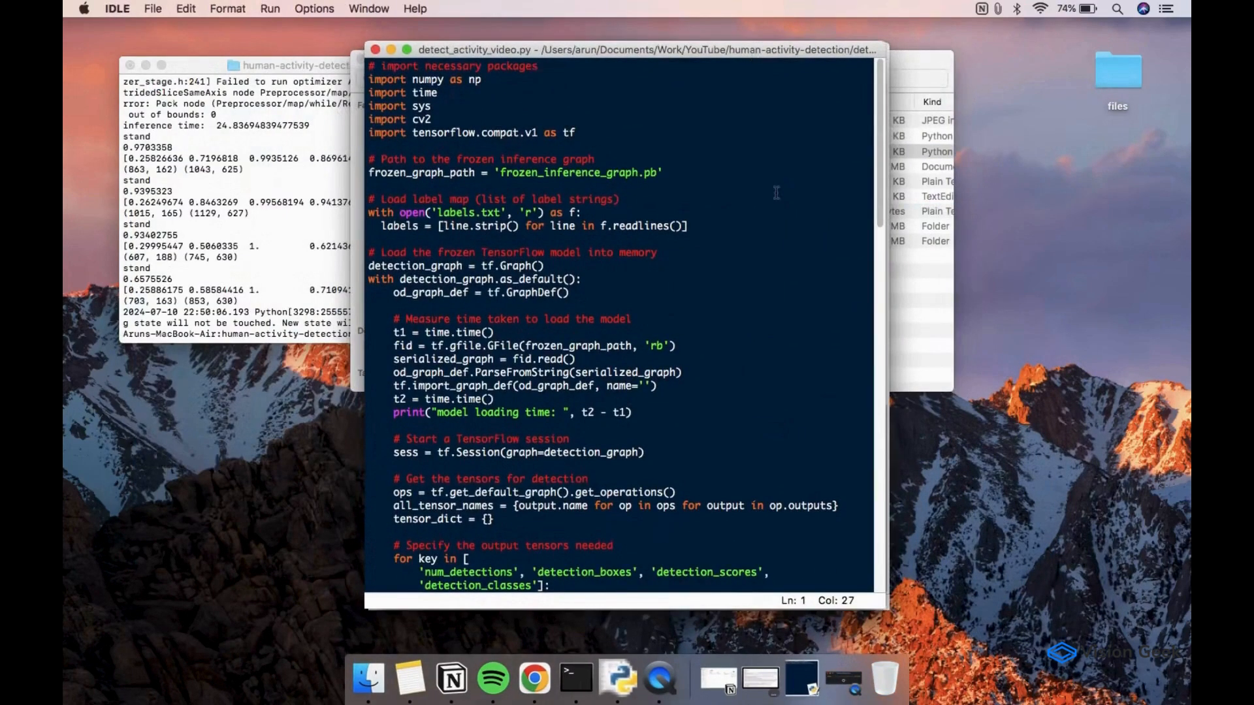
scroll(775, 192, "down", 10)
scroll(774, 192, "down", 8)
scroll(774, 193, "down", 6)
scroll(775, 193, "down", 5)
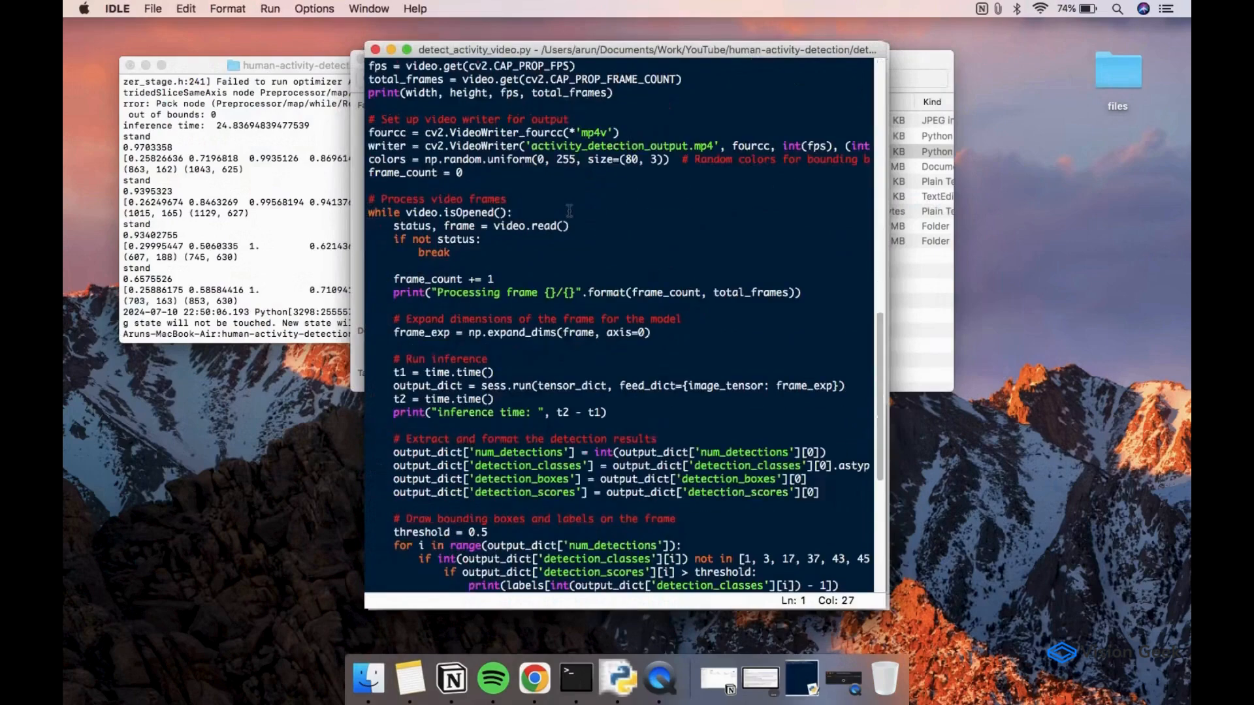
left_click(570, 212)
scroll(570, 212, "down", 8)
scroll(570, 212, "down", 5)
scroll(571, 212, "down", 5)
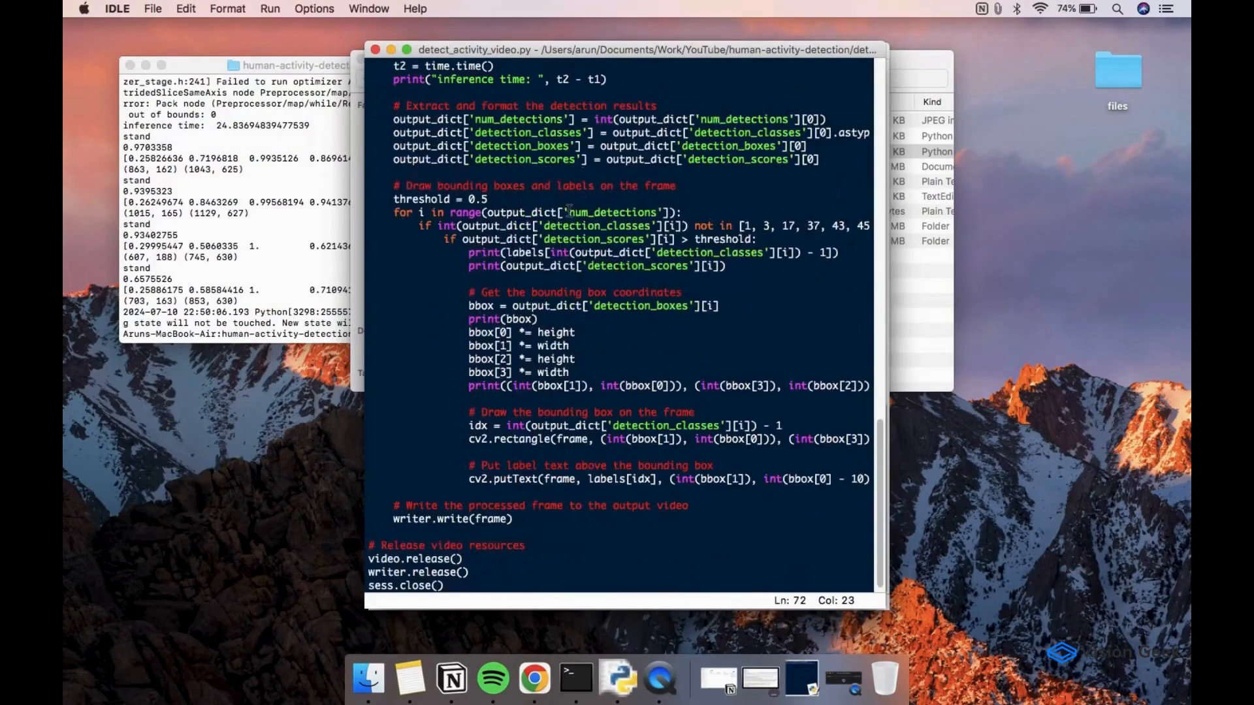
scroll(570, 208, "up", 10)
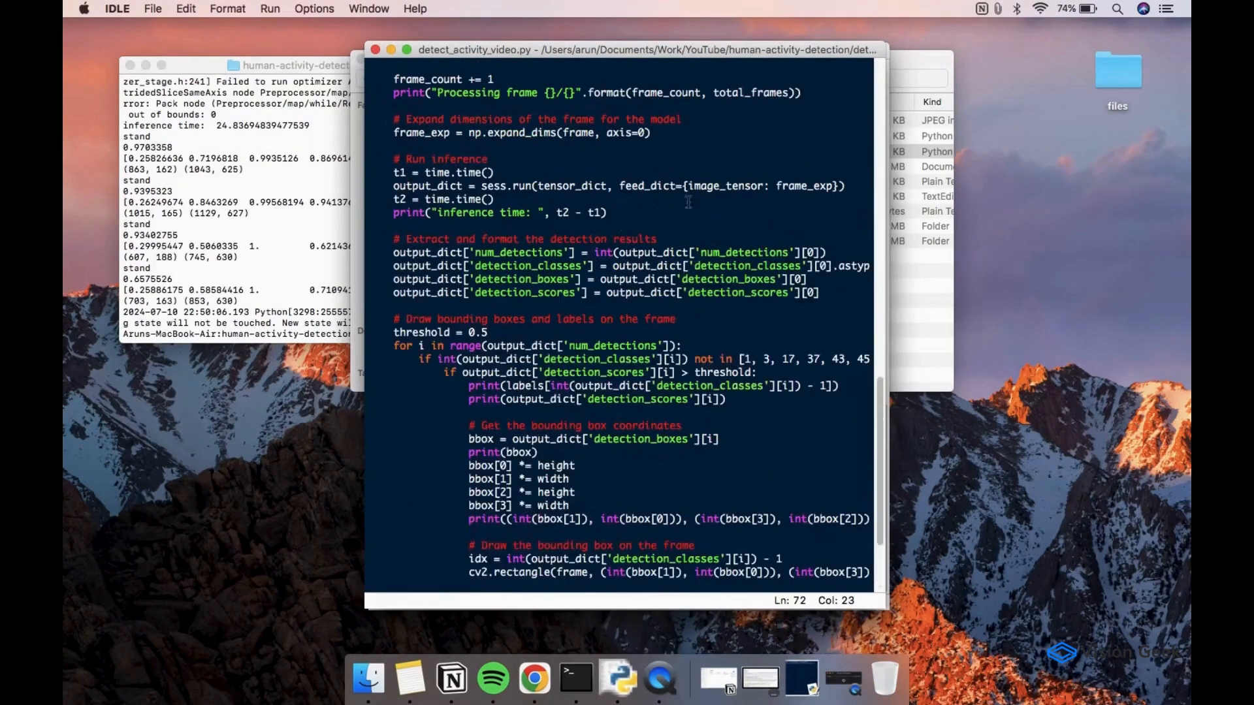
left_click(747, 192)
scroll(840, 149, "down", 10)
scroll(839, 149, "down", 1)
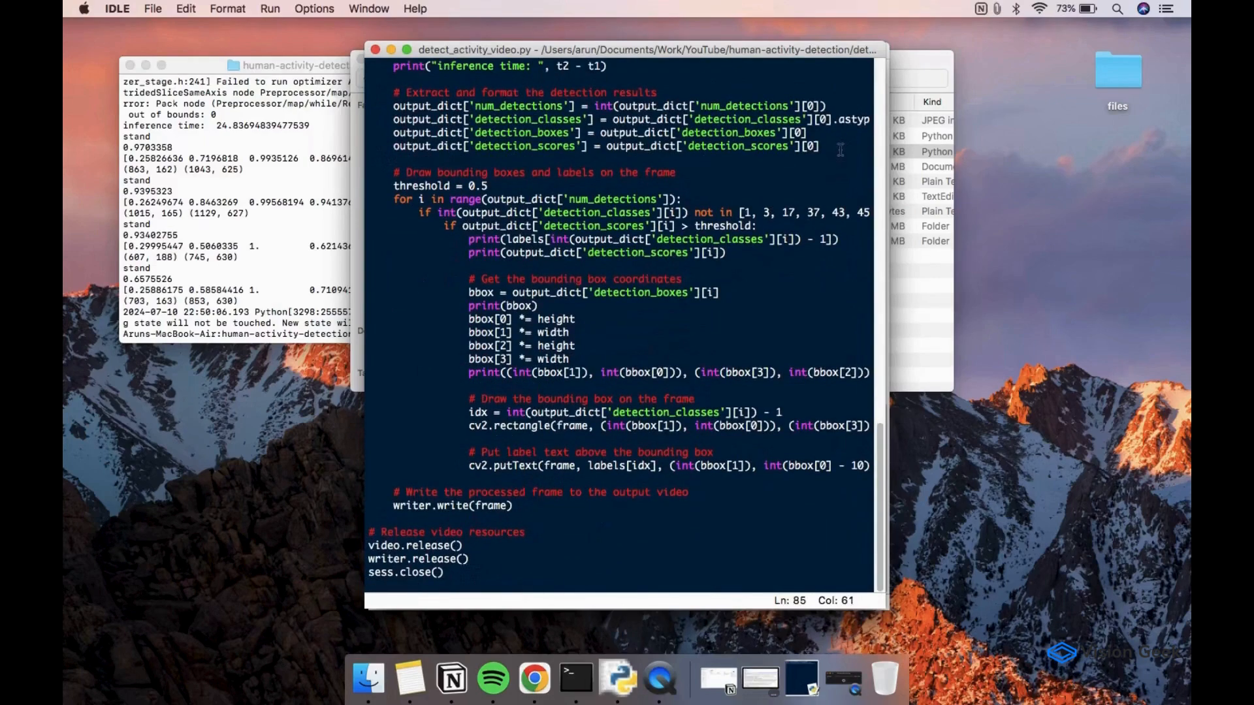
left_click(531, 506)
Step: Run python detect_activity_video.py on sample_inputs/input_video.mp4 from Terminal
left_click(287, 293)
type("python detect")
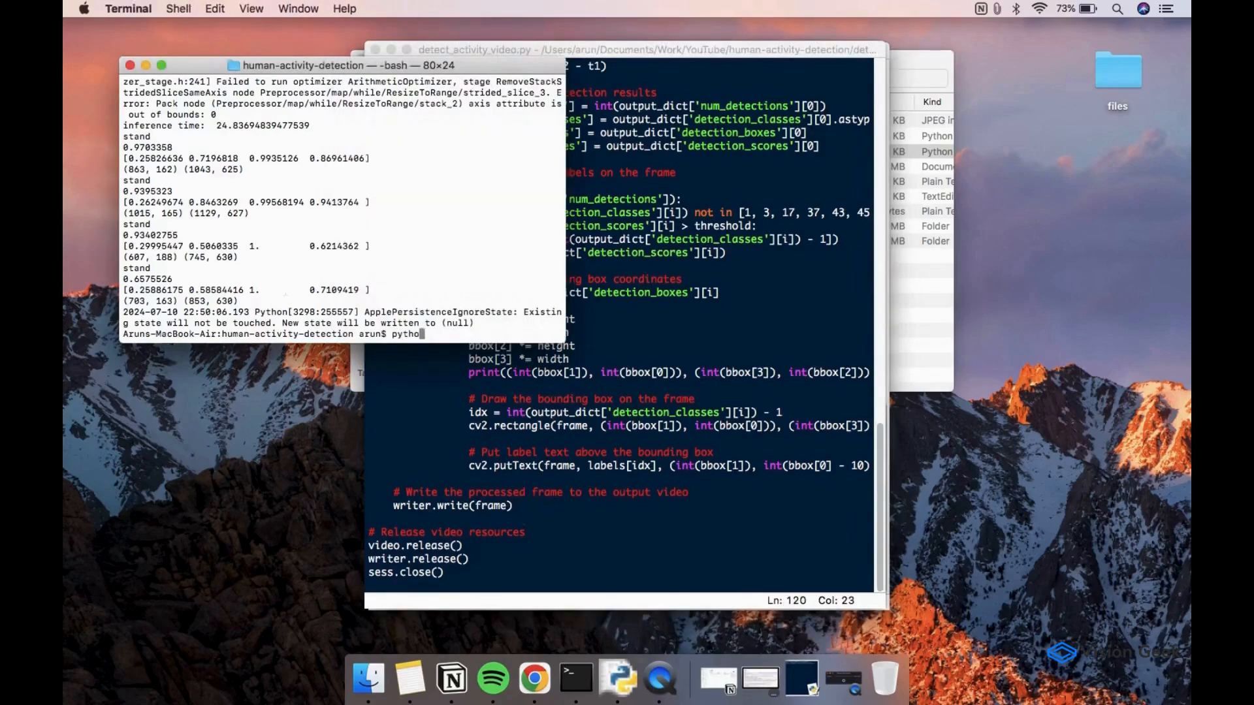
key("Tab")
key("Return")
type("sample_inputs/input_video.mp4")
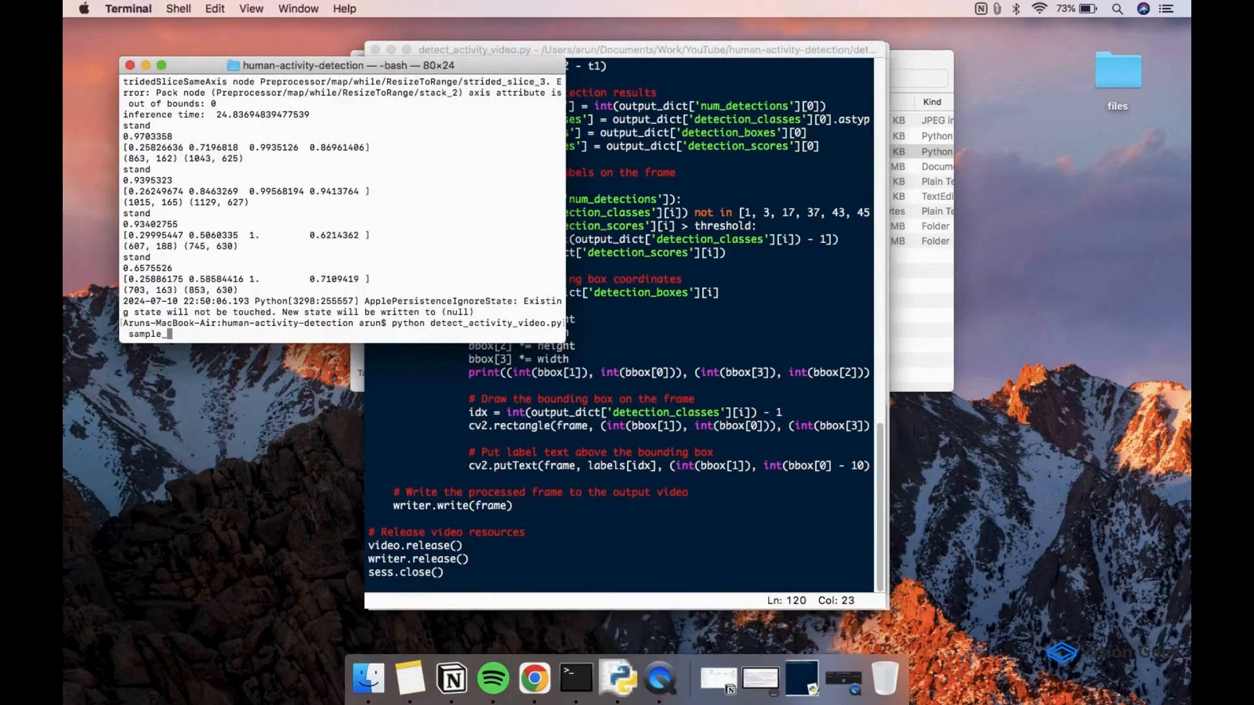
key("Return")
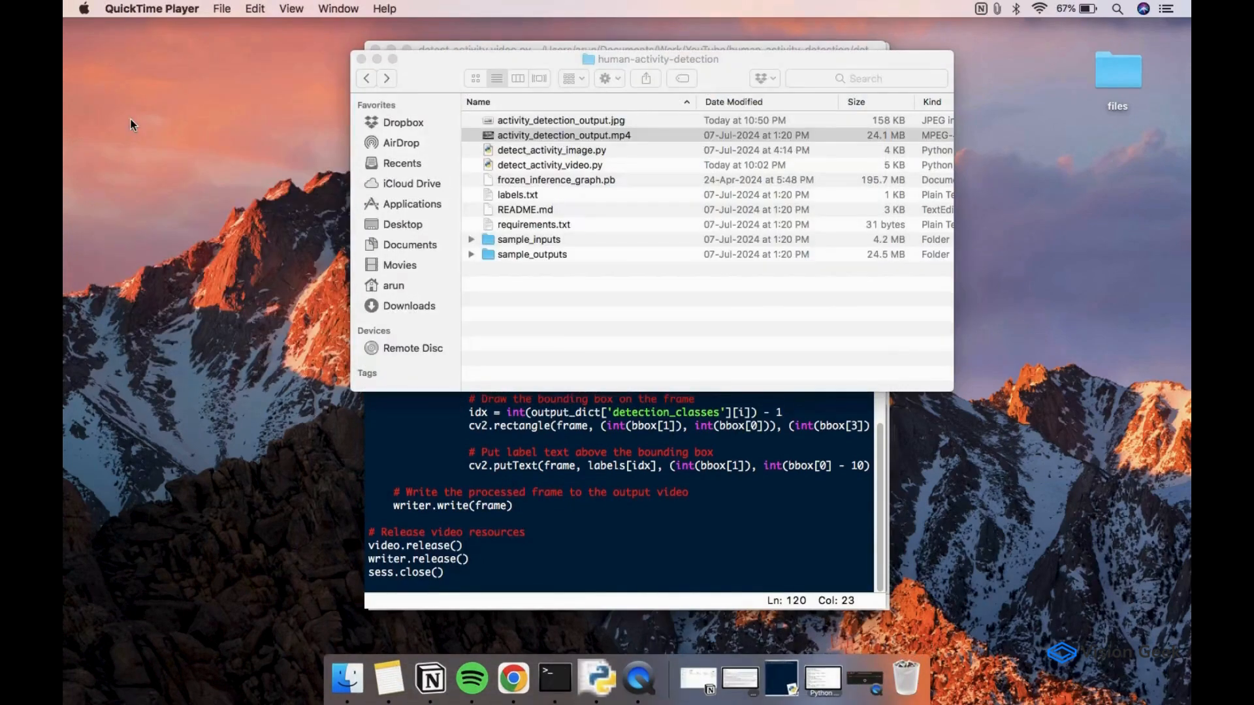
Step: Play activity_detection_output.mp4 in QuickTime Player showing people with labelled detection boxes
double_click(562, 135)
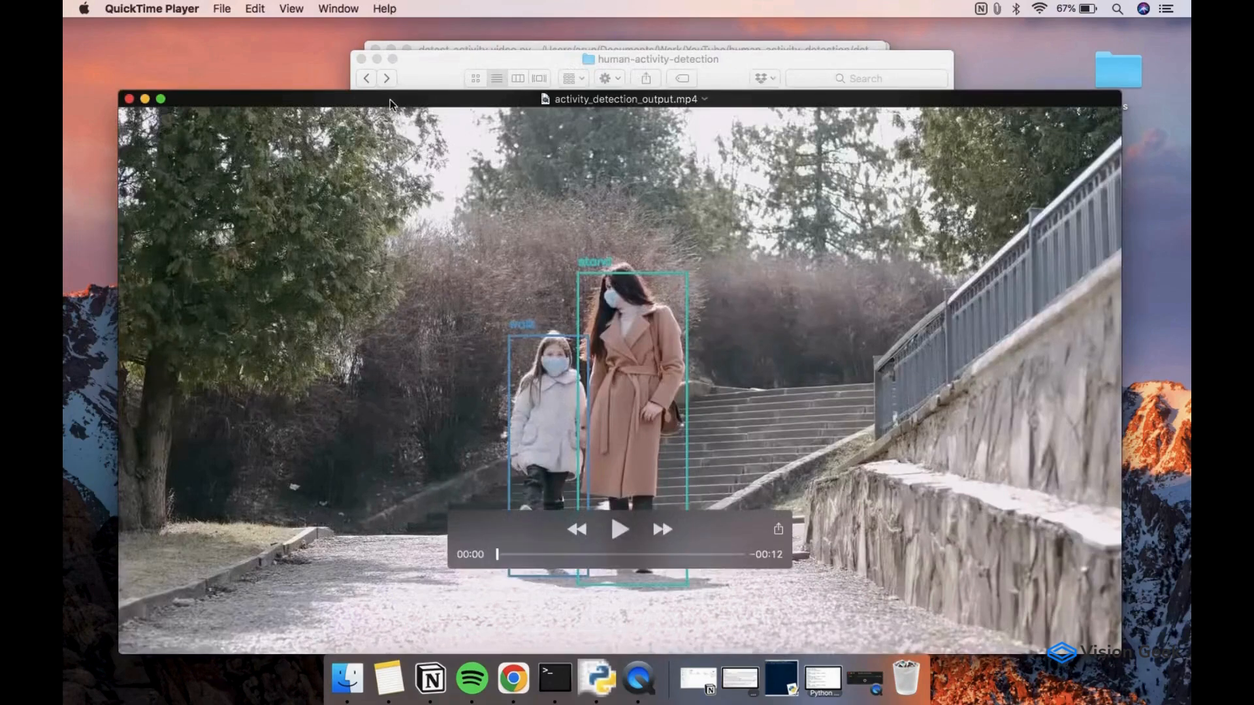
left_click_drag(389, 103, 366, 68)
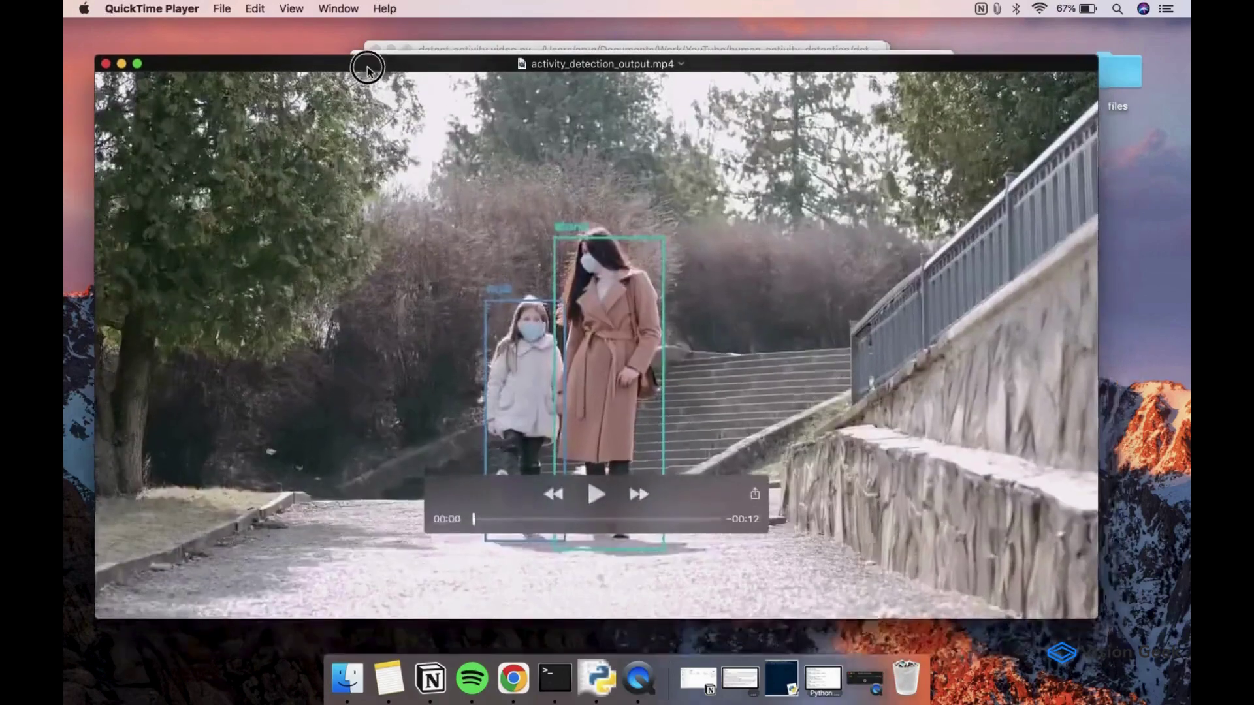
left_click(596, 495)
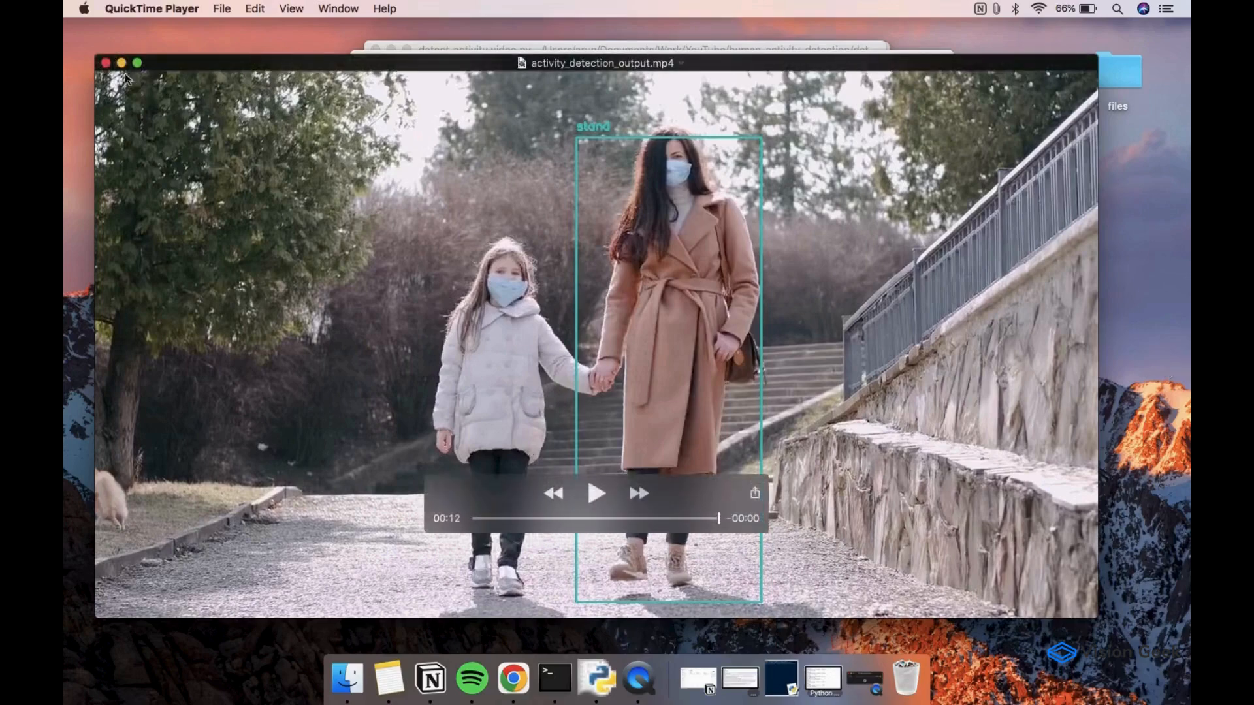
Step: Close the output video and bring detect_activity_video.py back in front in IDLE
left_click(107, 63)
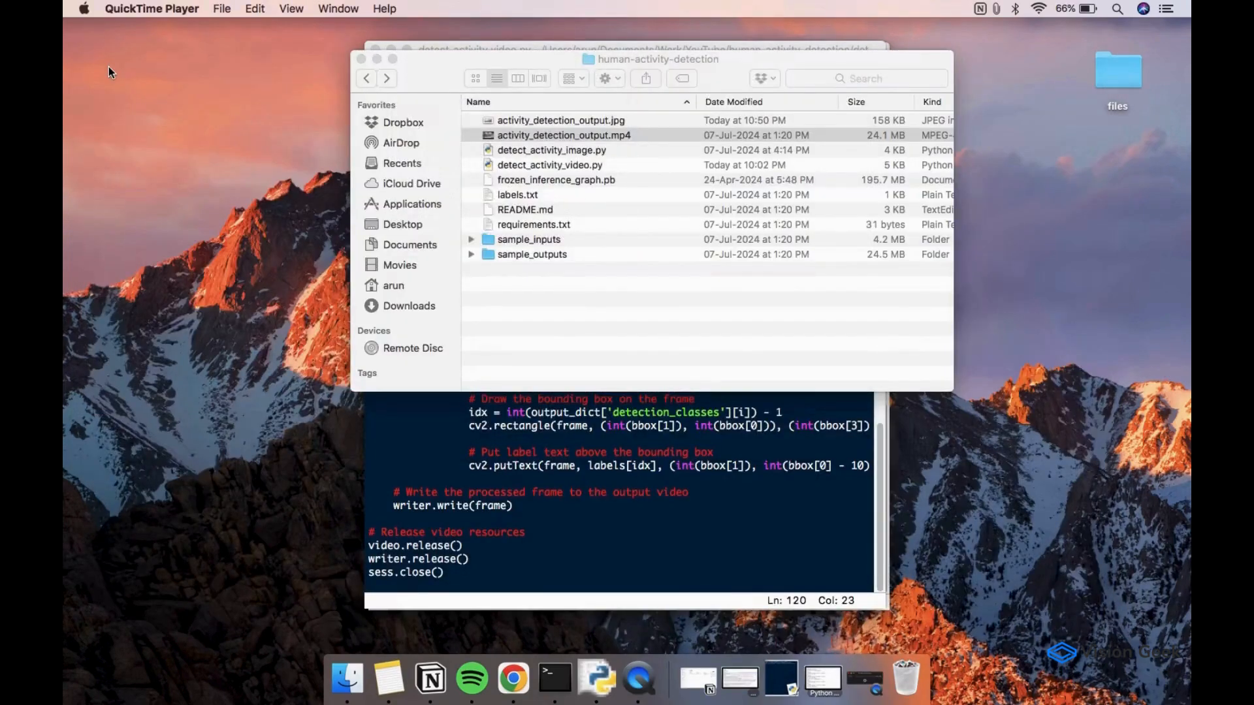
left_click(419, 436)
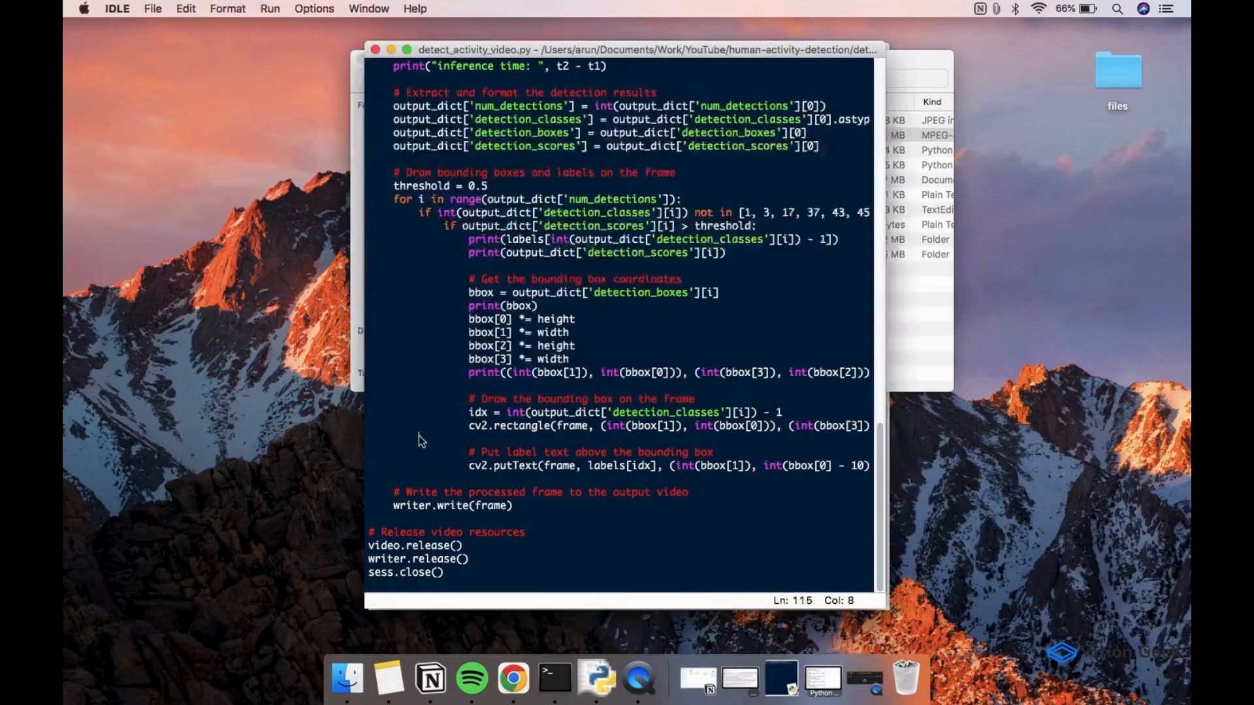